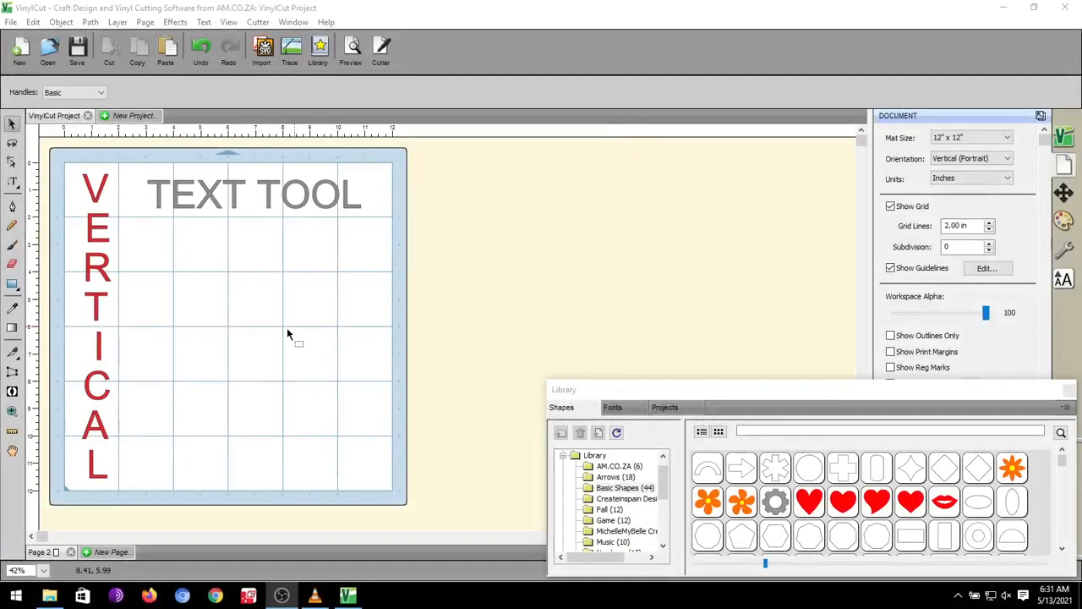
Add a new page named Page 2 and write the horizontal text "Test Text" near the top of its mat
{"action": "left_click", "coordinate": [109, 553]}
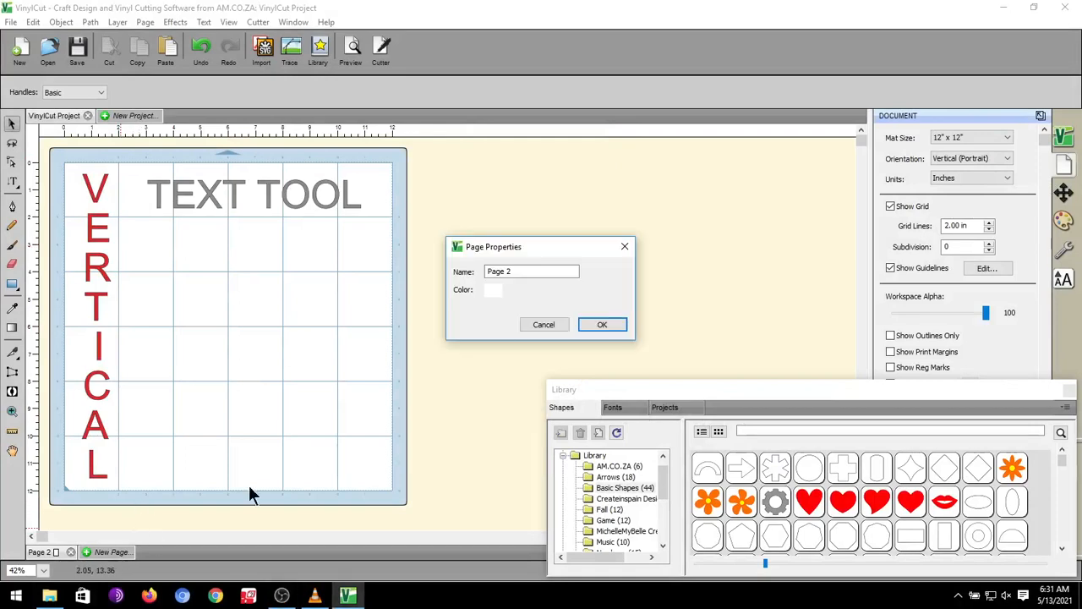
{"action": "left_click", "coordinate": [592, 325]}
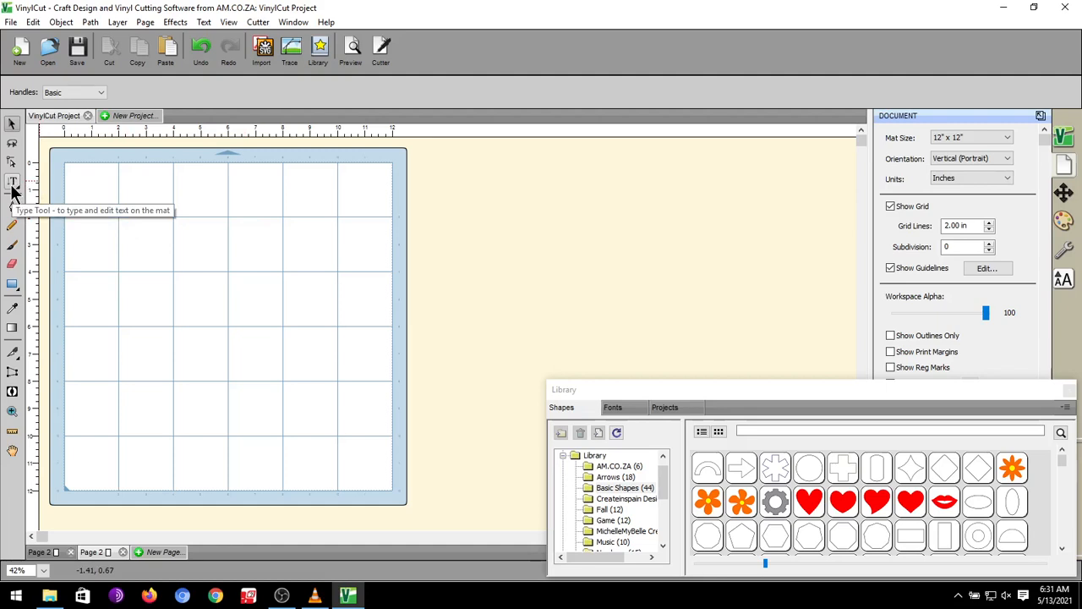
{"action": "key", "text": "super+plus"}
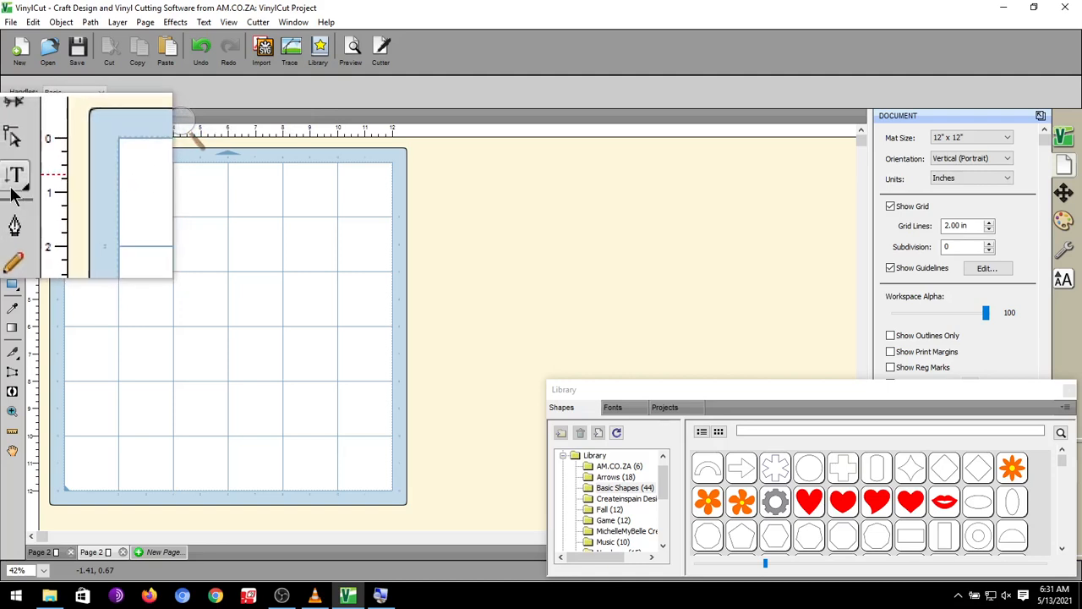
{"action": "left_click", "coordinate": [12, 187]}
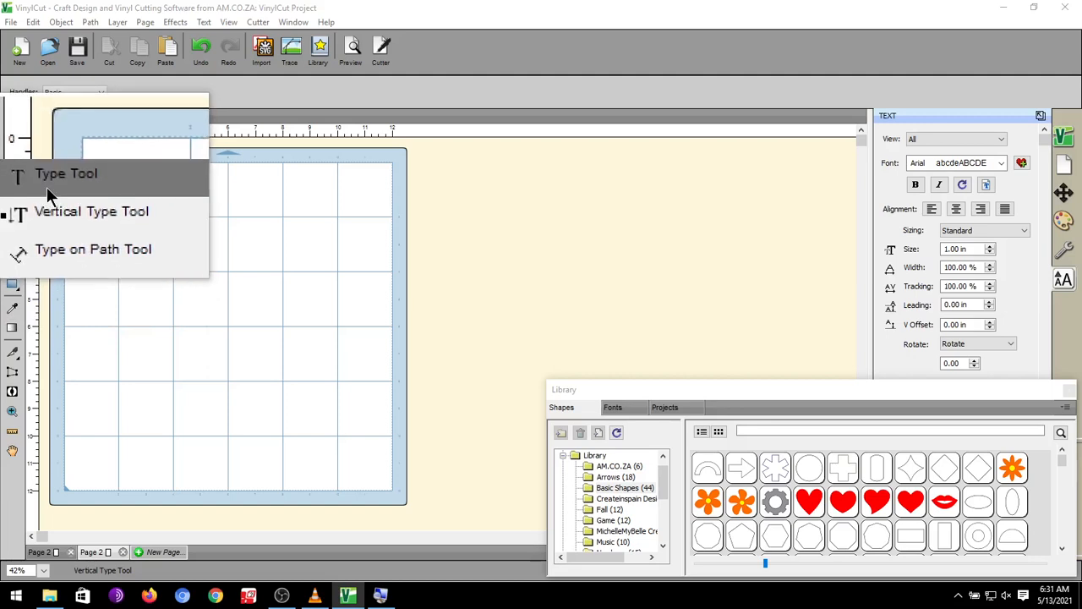
{"action": "left_click", "coordinate": [47, 185]}
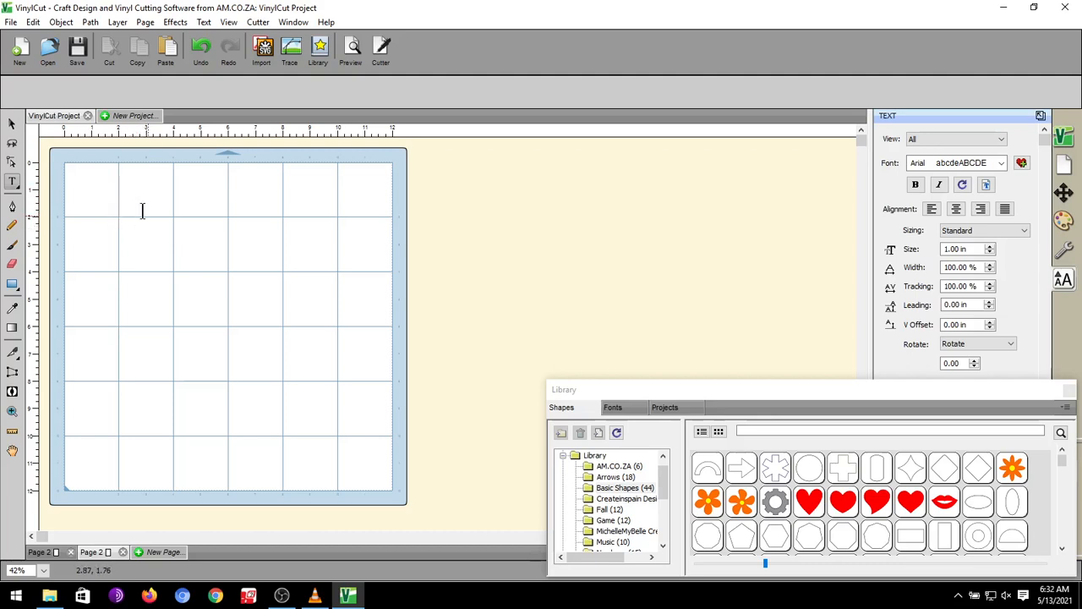
{"action": "type", "text": "Test Text"}
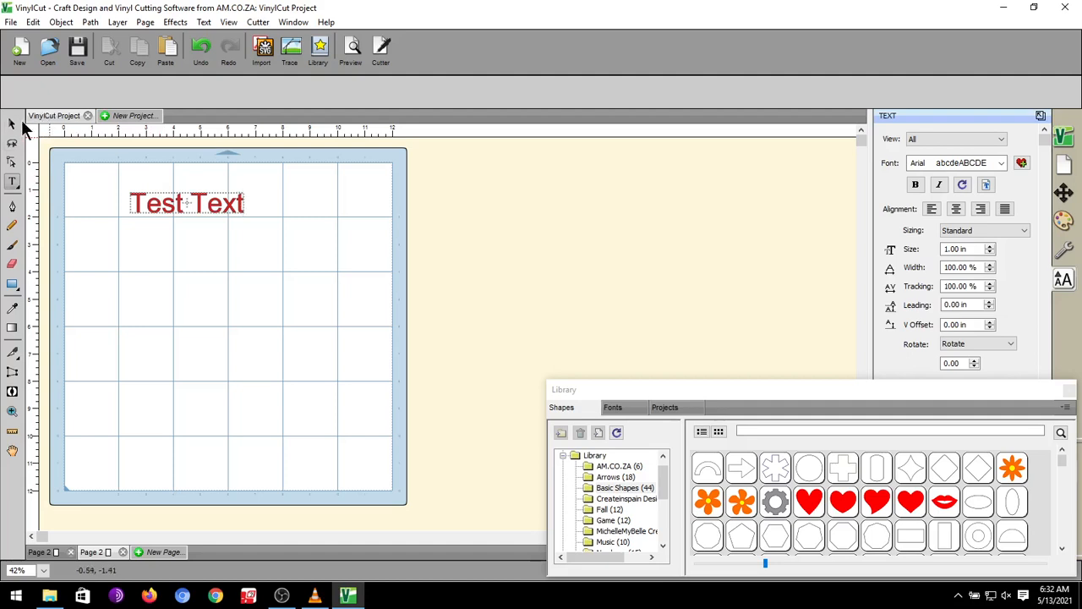
Enlarge the text proportionally to about 7 in wide and position it about 2.4 in from the mat's left edge
{"action": "left_click", "coordinate": [13, 125]}
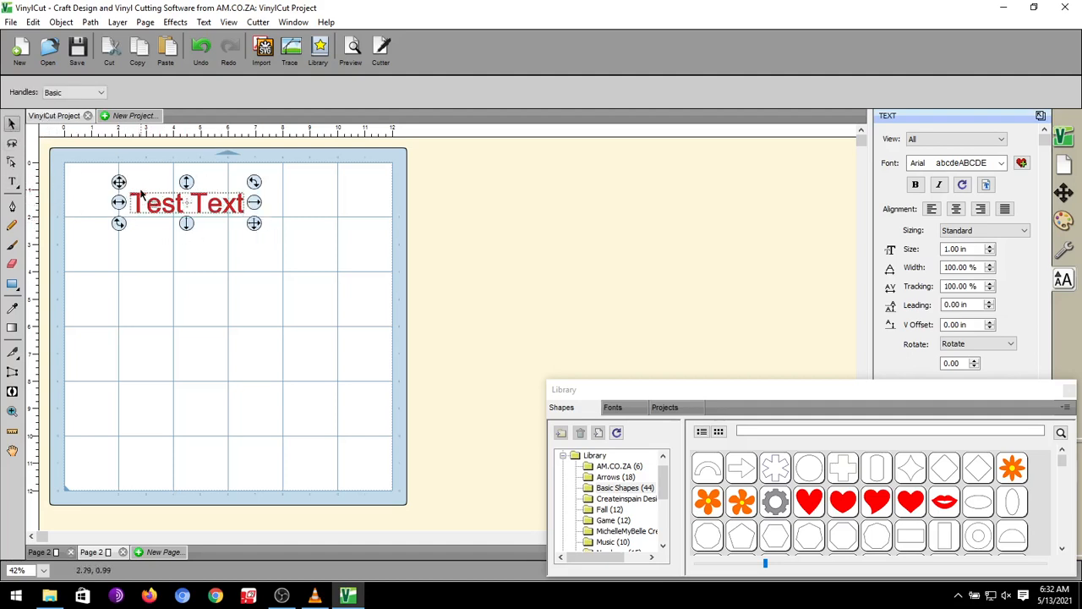
{"action": "mouse_move", "coordinate": [119, 184]}
{"action": "left_mouse_down"}
{"action": "mouse_move", "coordinate": [160, 206]}
{"action": "mouse_move", "coordinate": [131, 182]}
{"action": "left_mouse_up"}
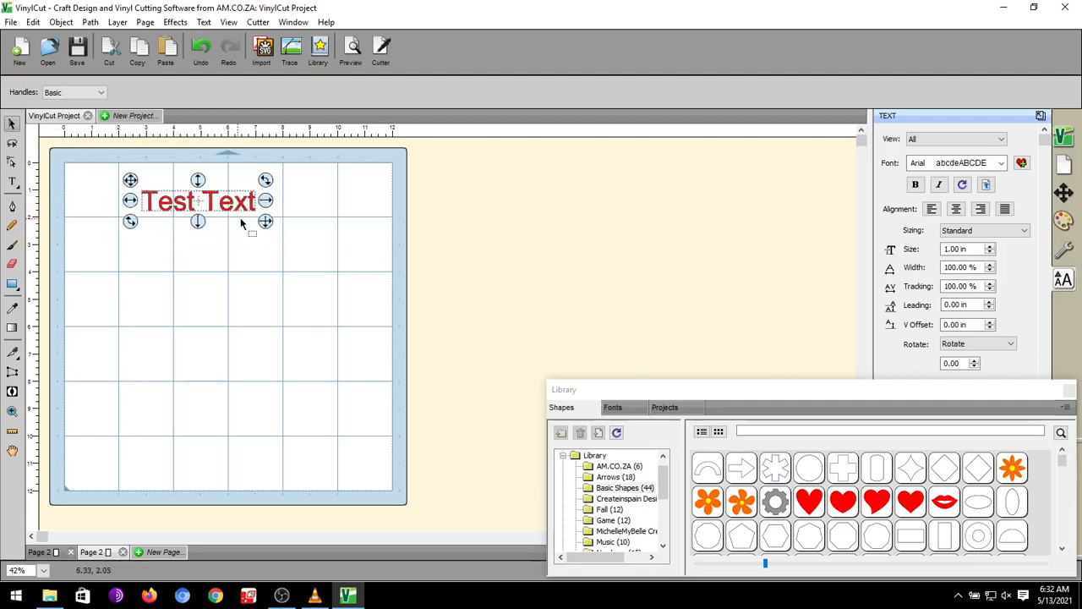
{"action": "left_click_drag", "start_coordinate": [267, 180], "coordinate": [284, 178]}
{"action": "key", "text": "ctrl+z"}
{"action": "left_click_drag", "start_coordinate": [265, 221], "coordinate": [340, 257]}
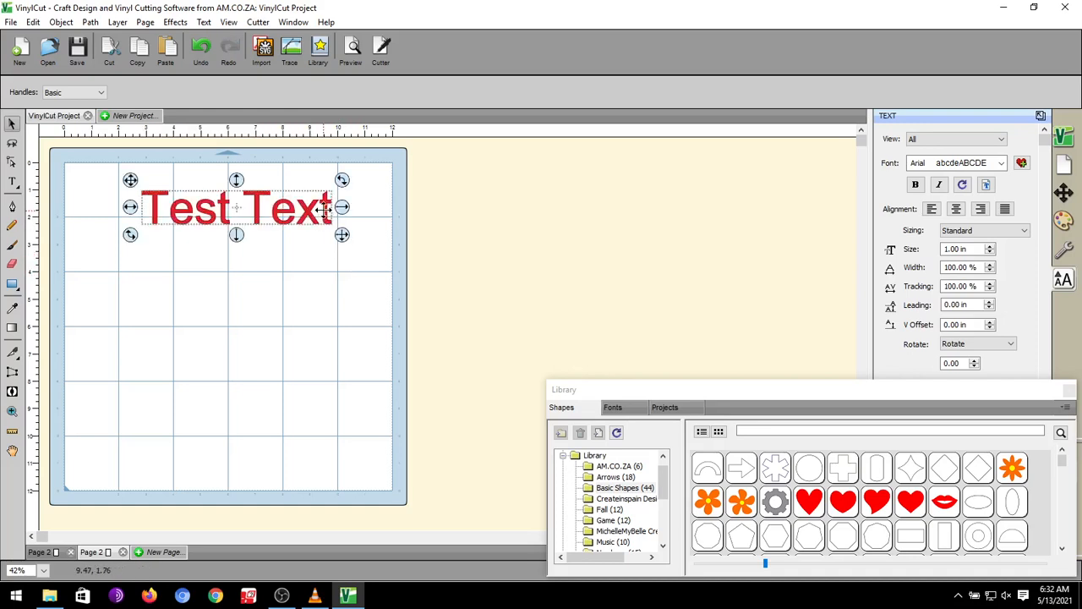
{"action": "left_click_drag", "start_coordinate": [325, 209], "coordinate": [313, 206]}
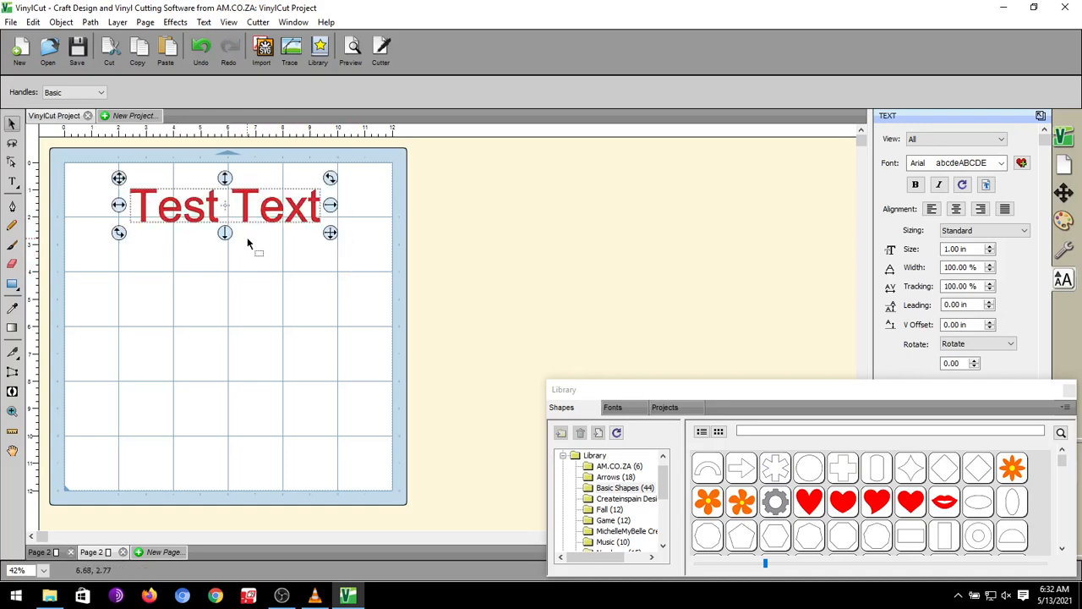
Edit the wording so the second word starts with a lowercase t, reading "Test text"
{"action": "left_click", "coordinate": [13, 181]}
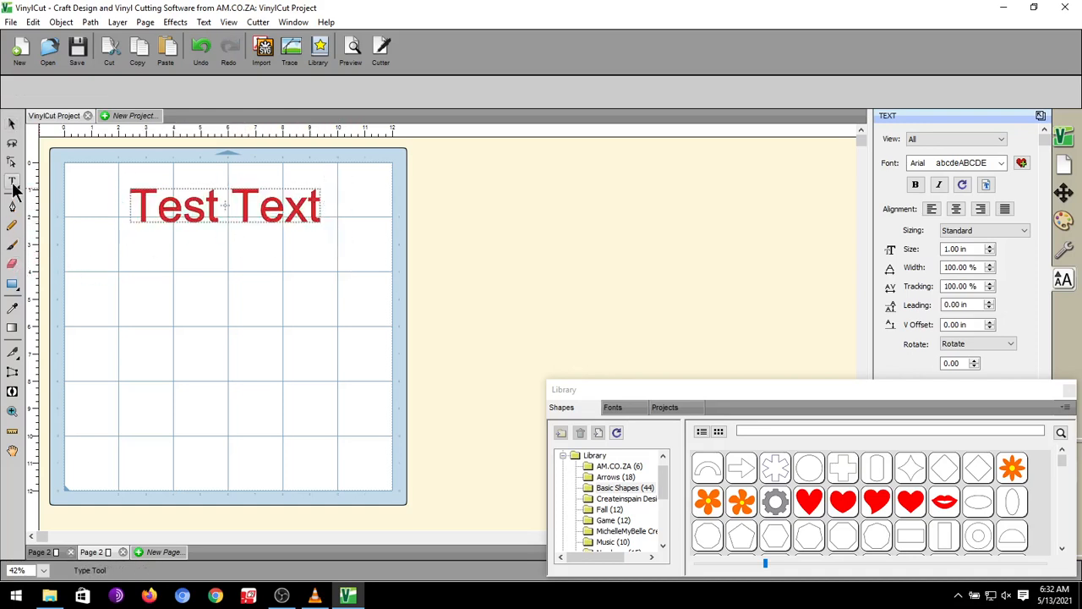
{"action": "left_click", "coordinate": [262, 218]}
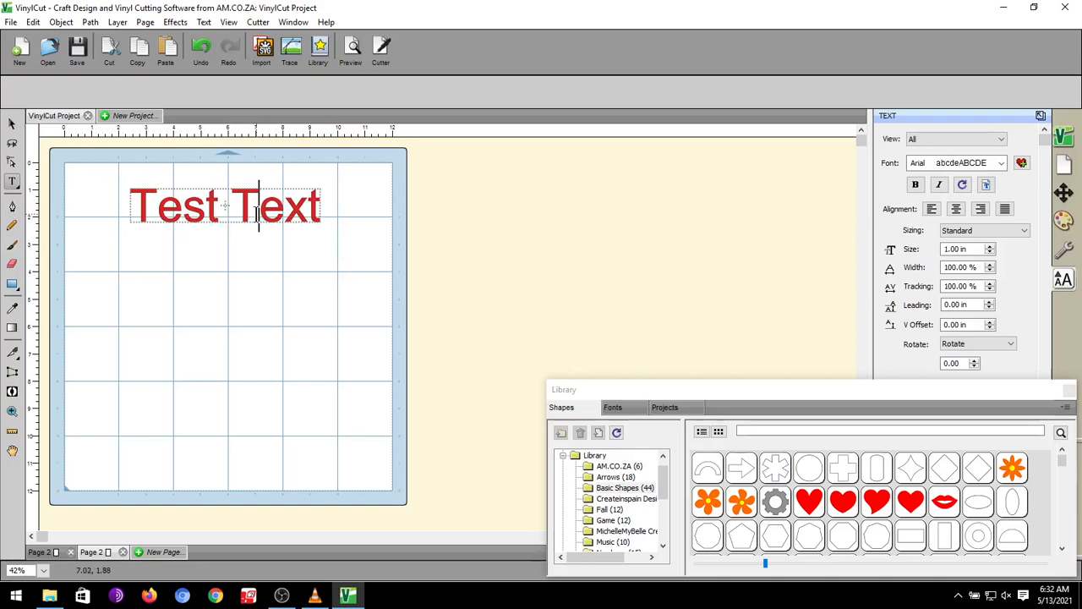
{"action": "key", "text": "BackSpace"}
{"action": "type", "text": "t"}
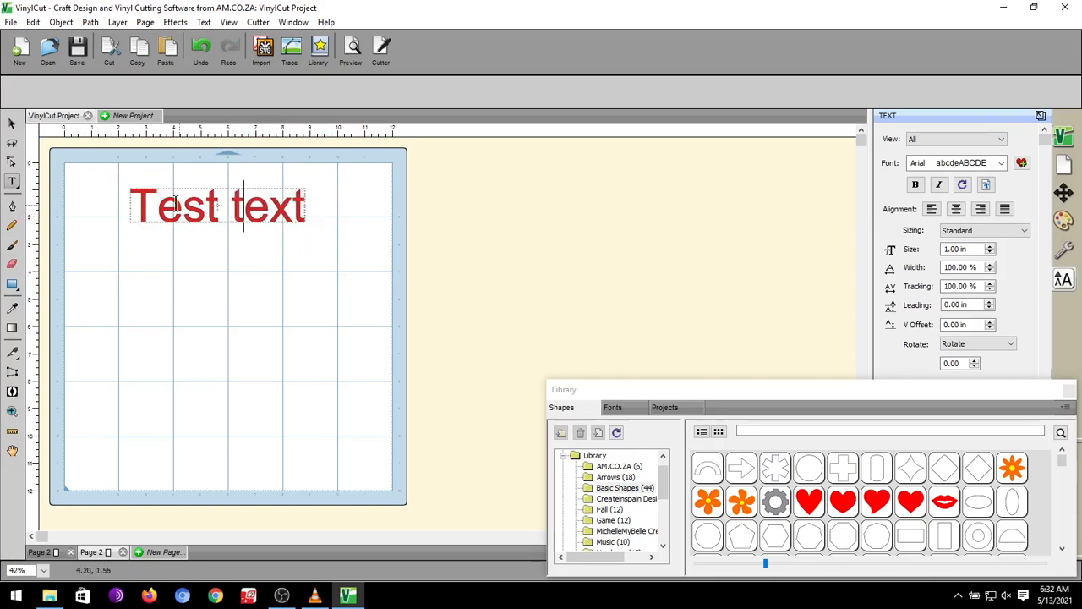
{"action": "left_click", "coordinate": [12, 123]}
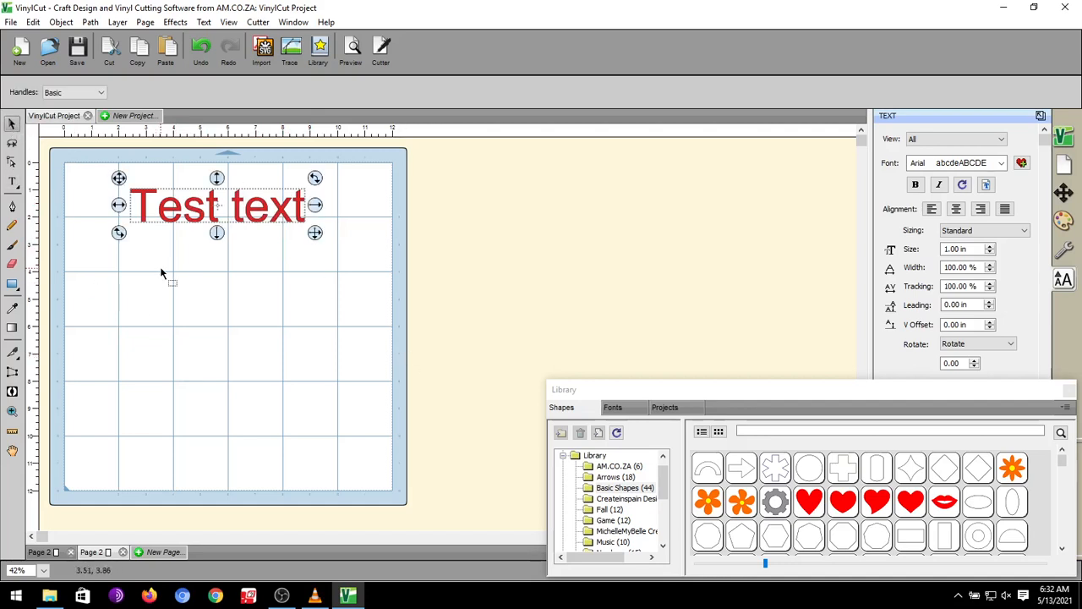
Enlarge the text proportionally to about 10.4 in wide and move it to fit within the mat's width
{"action": "mouse_move", "coordinate": [237, 212]}
{"action": "left_mouse_down"}
{"action": "mouse_move", "coordinate": [257, 221]}
{"action": "mouse_move", "coordinate": [233, 264]}
{"action": "mouse_move", "coordinate": [239, 217]}
{"action": "left_mouse_up"}
{"action": "left_click_drag", "start_coordinate": [318, 232], "coordinate": [427, 251]}
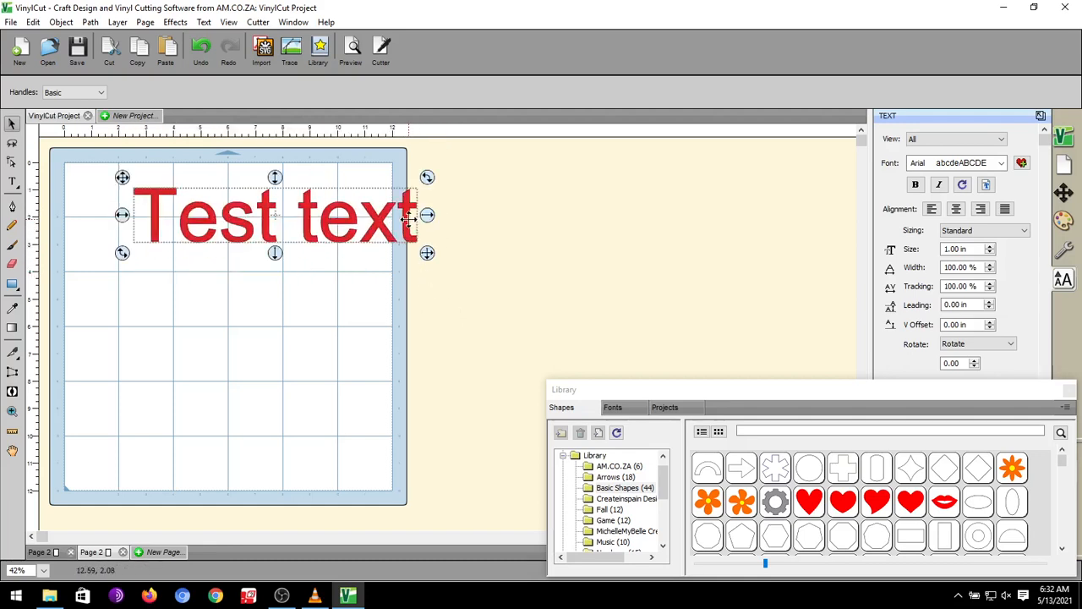
{"action": "left_click_drag", "start_coordinate": [408, 214], "coordinate": [364, 214]}
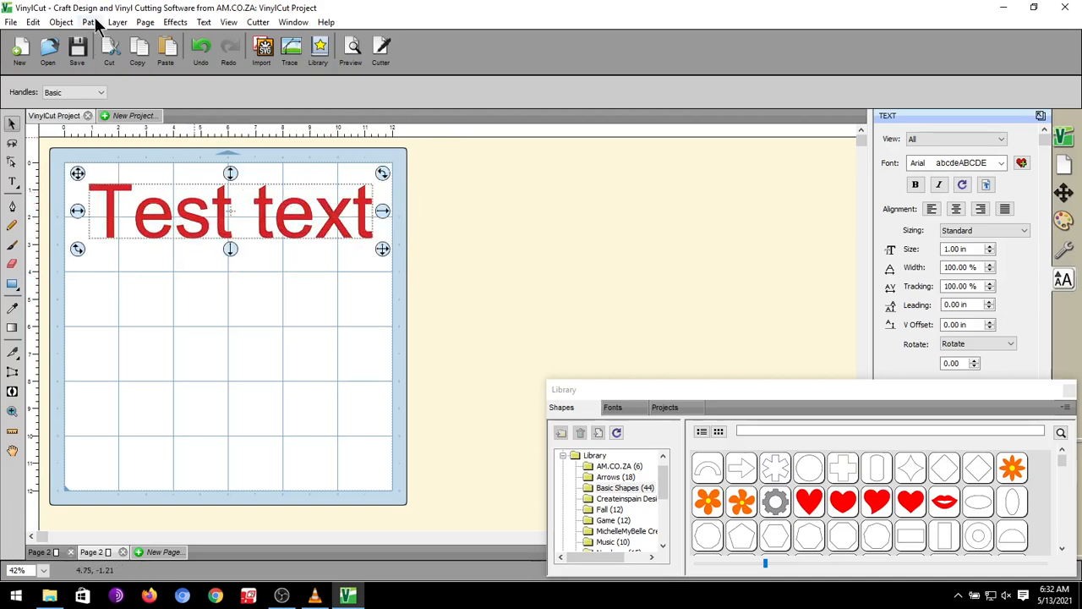
Ungroup the "Test text" object into individual letters
{"action": "left_click", "coordinate": [63, 22]}
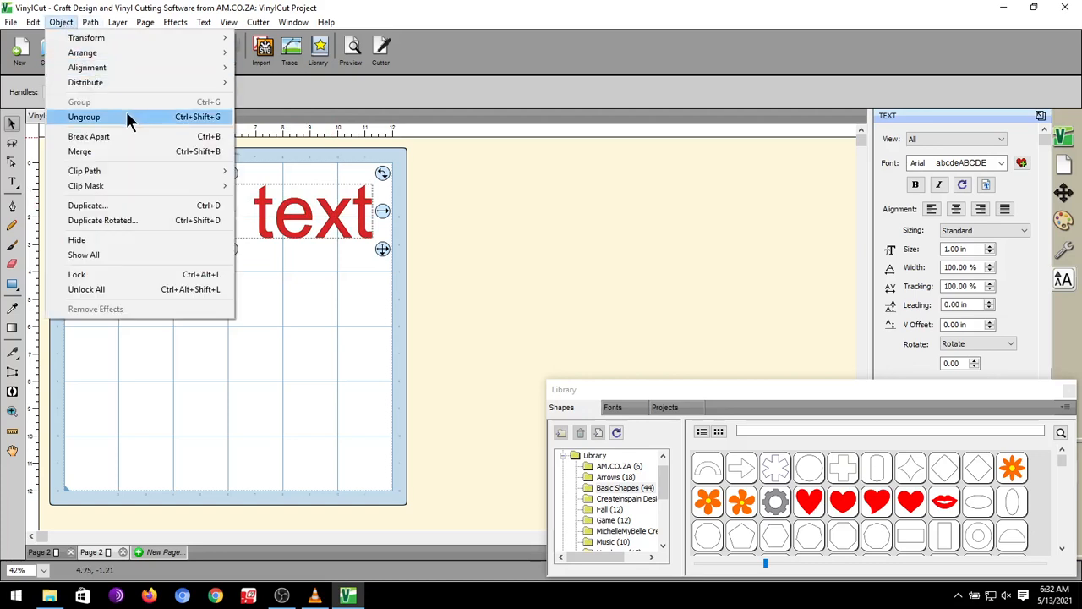
{"action": "key", "text": "super+plus"}
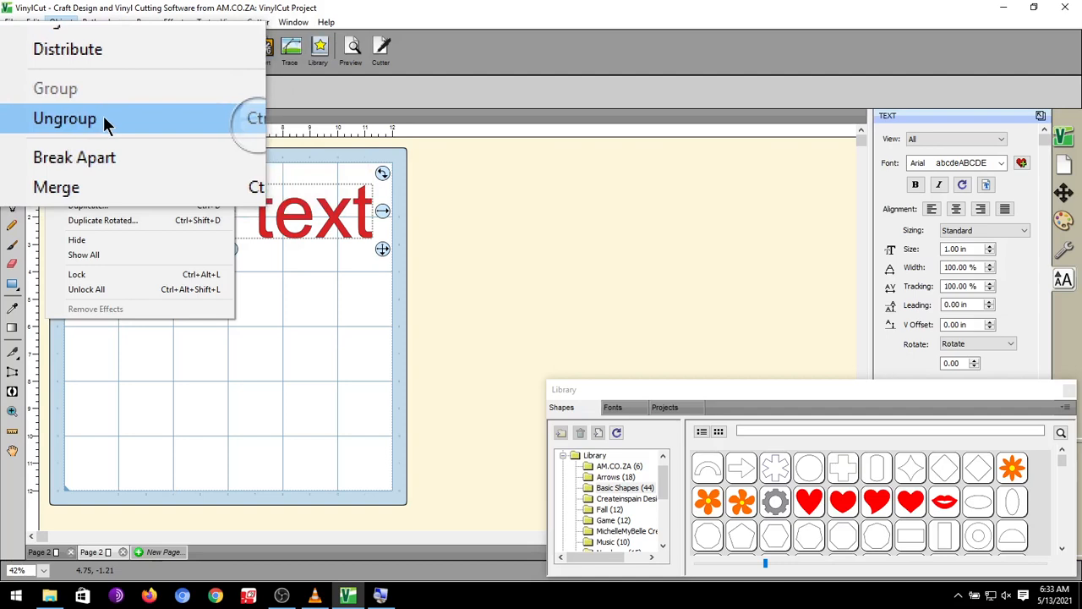
{"action": "key", "text": "super+Escape"}
{"action": "left_click", "coordinate": [395, 111]}
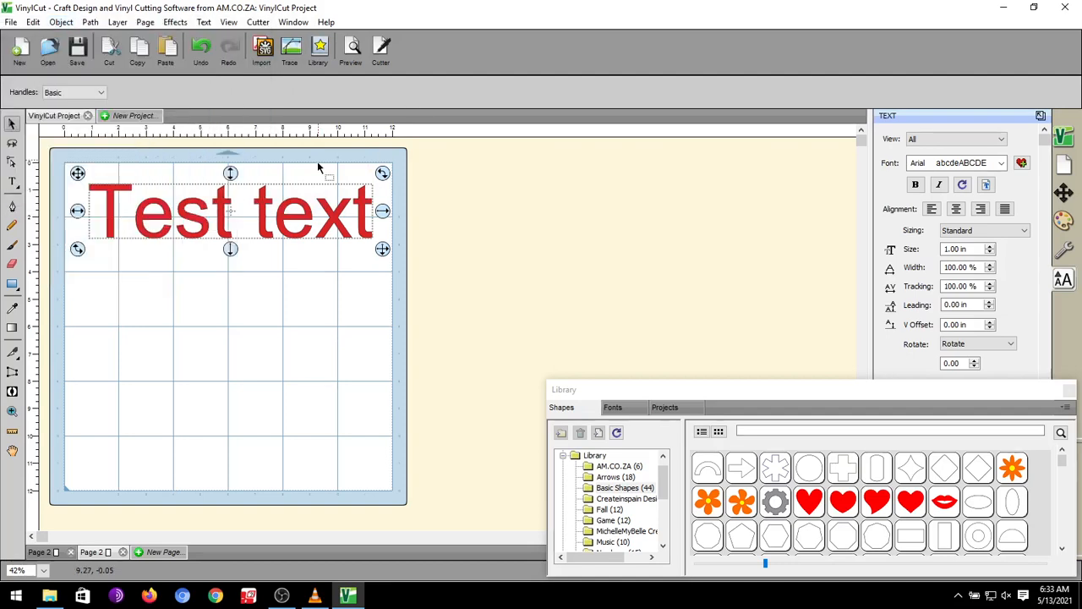
{"action": "right_click", "coordinate": [266, 207]}
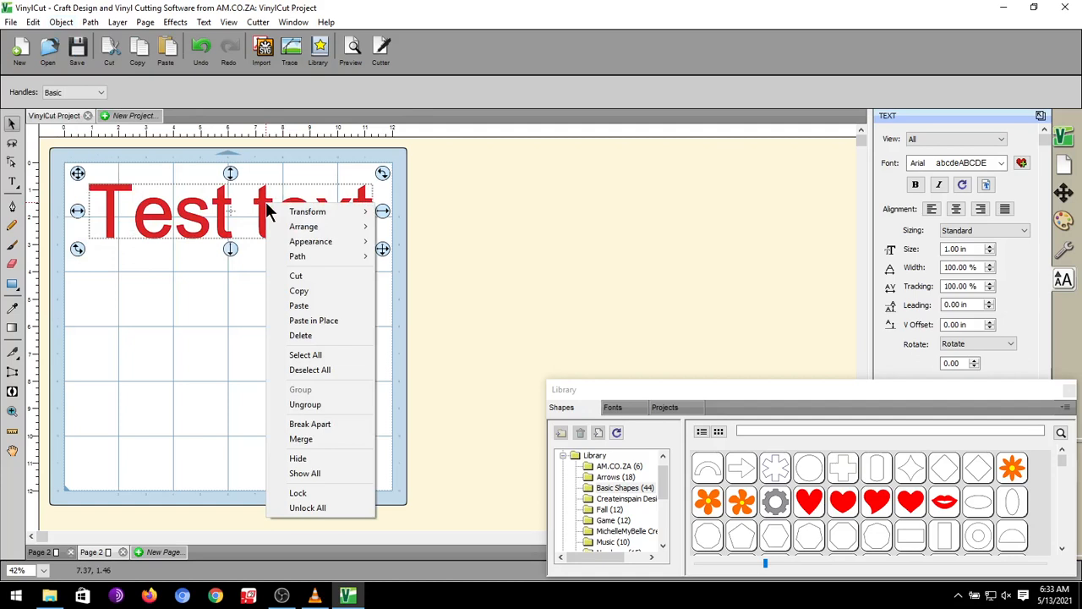
{"action": "left_click", "coordinate": [321, 404]}
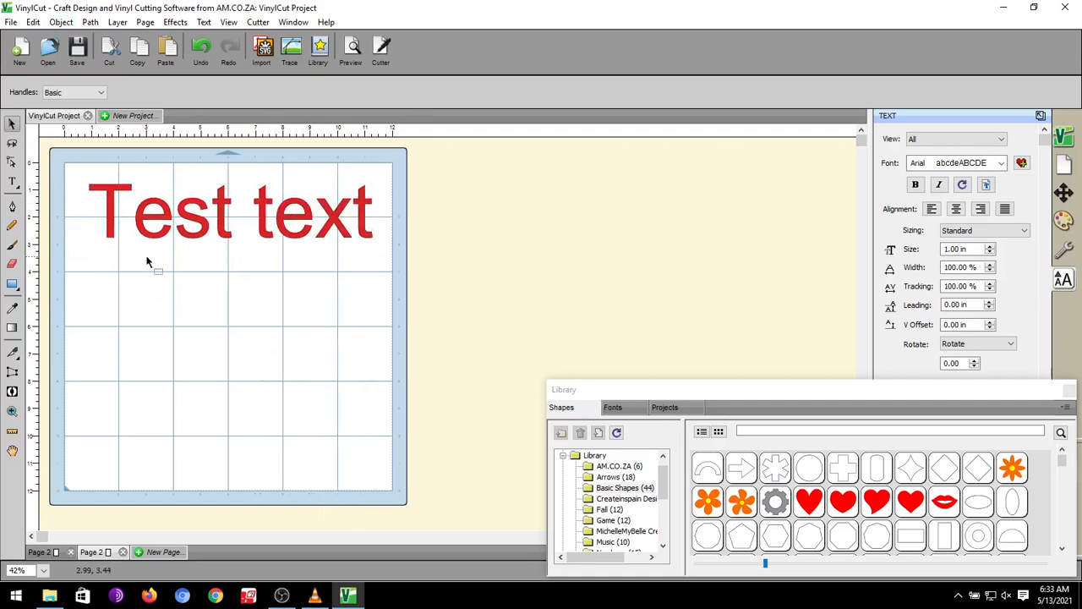
Try out the separated capital T by moving it below the word and undoing that, and by deleting and retyping the letter
{"action": "left_click_drag", "start_coordinate": [111, 196], "coordinate": [185, 291]}
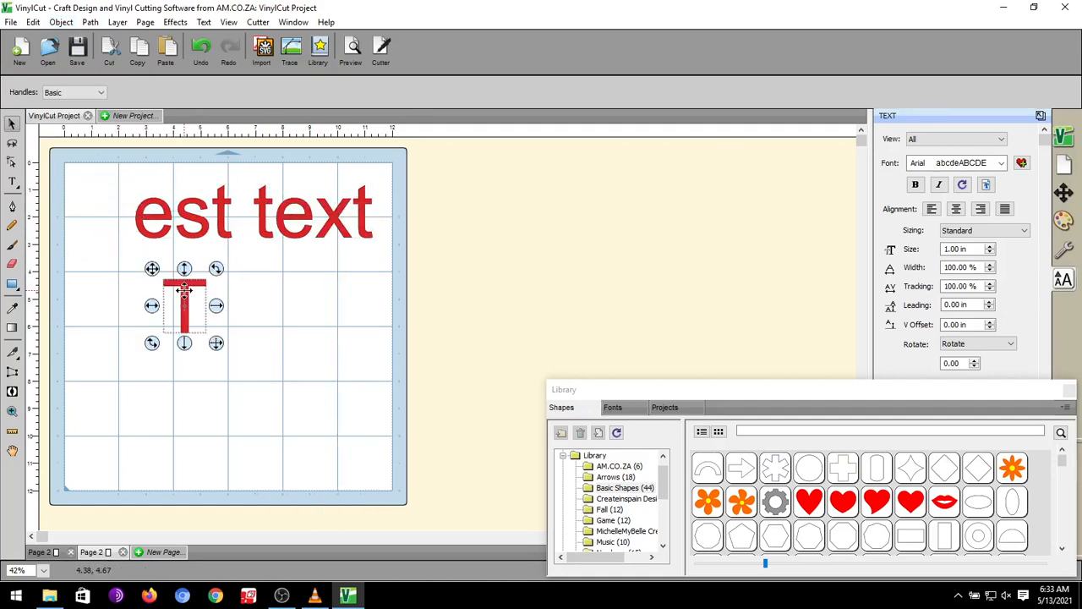
{"action": "key", "text": "ctrl+z"}
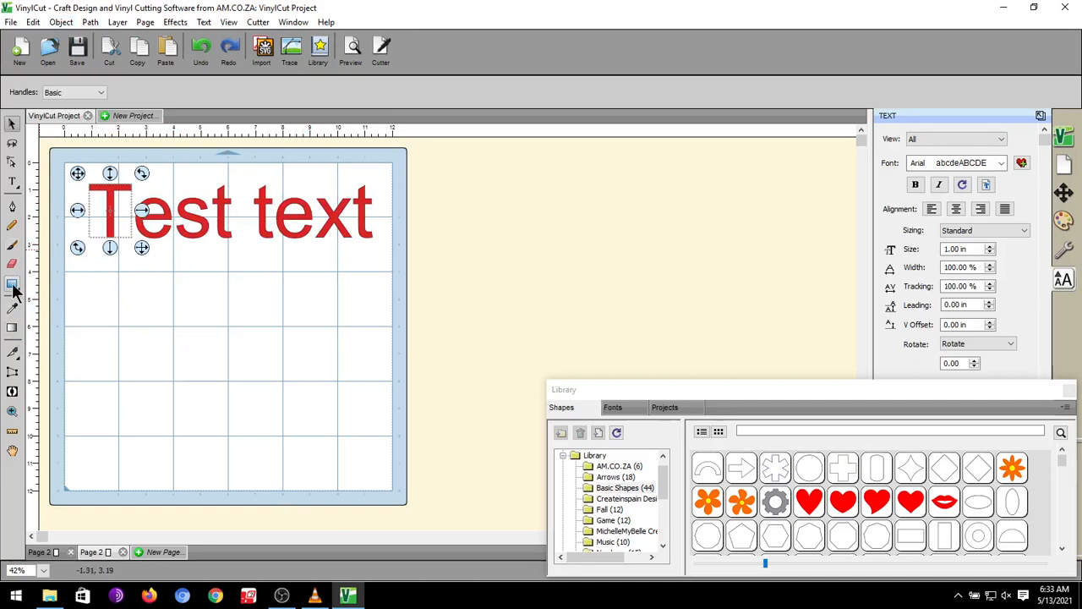
{"action": "left_click", "coordinate": [12, 181]}
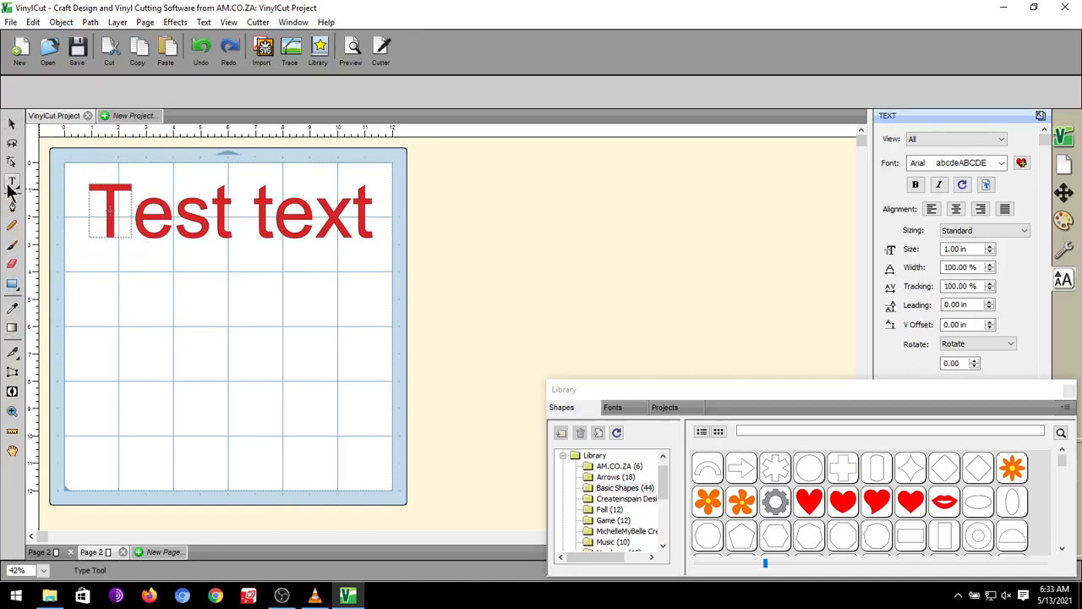
{"action": "left_click", "coordinate": [124, 210]}
{"action": "type", "text": "g"}
{"action": "key", "text": "BackSpace"}
{"action": "key", "text": "BackSpace"}
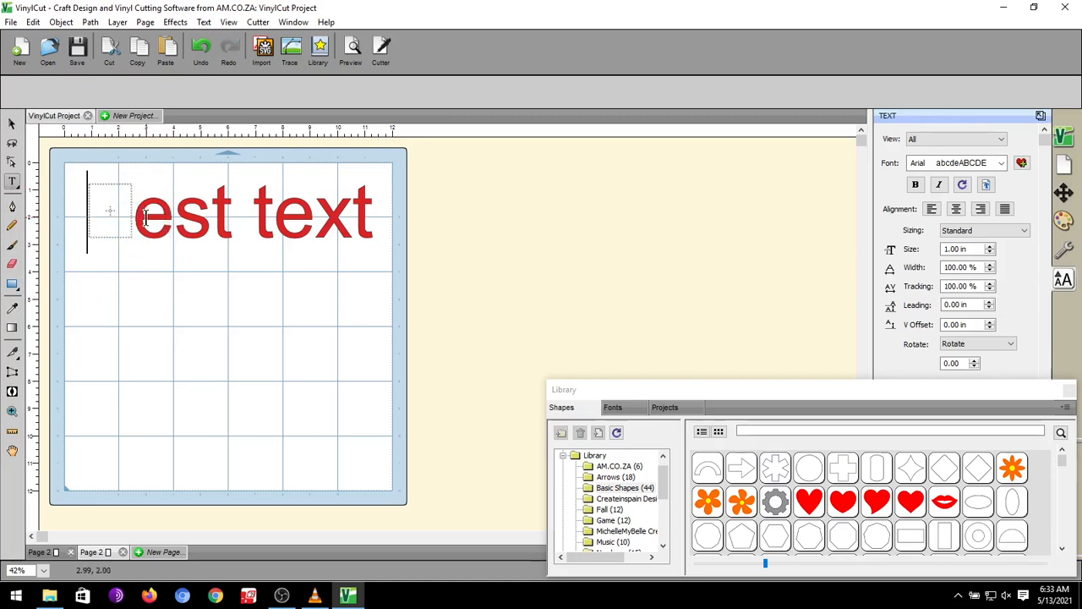
{"action": "type", "text": "T"}
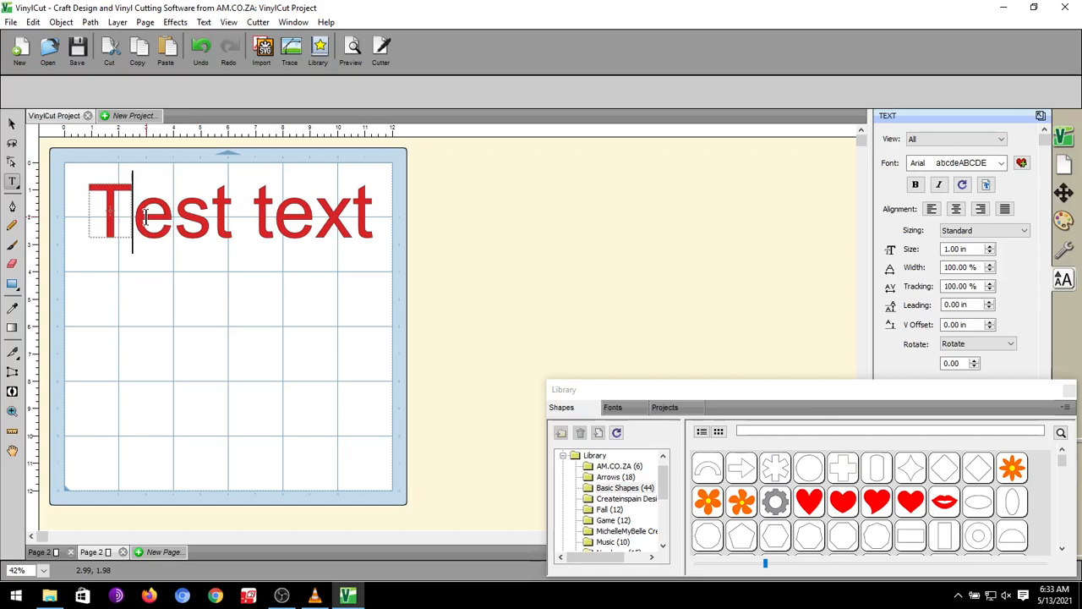
{"action": "left_click", "coordinate": [12, 123]}
{"action": "left_click", "coordinate": [260, 282]}
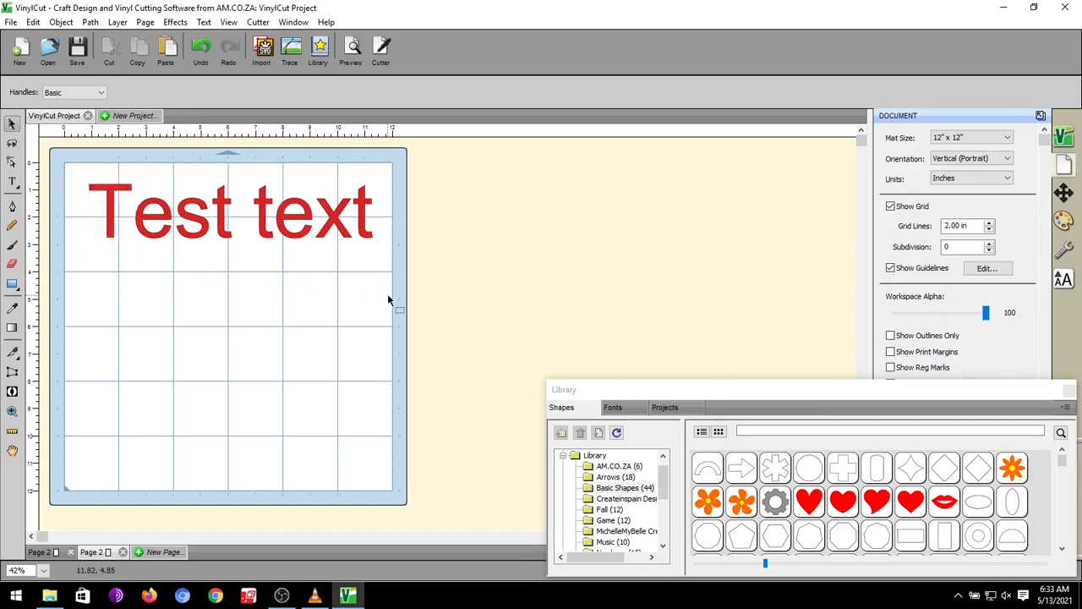
Select all the separate letters of "Test text" and group them into one object
{"action": "left_click_drag", "start_coordinate": [389, 300], "coordinate": [66, 172]}
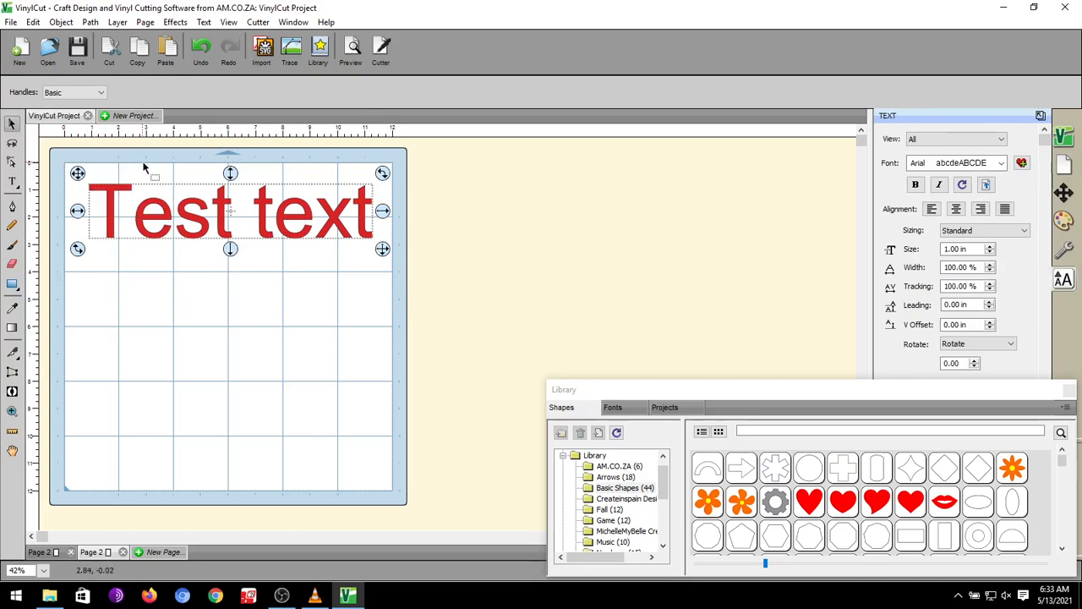
{"action": "right_click", "coordinate": [148, 210]}
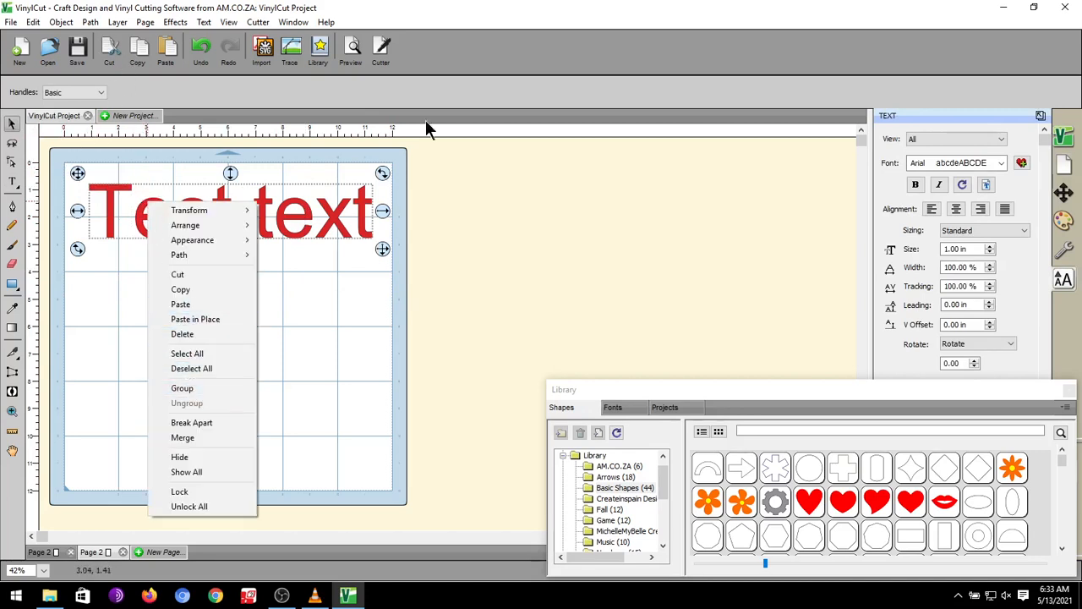
{"action": "left_click", "coordinate": [438, 50]}
{"action": "left_click", "coordinate": [61, 23]}
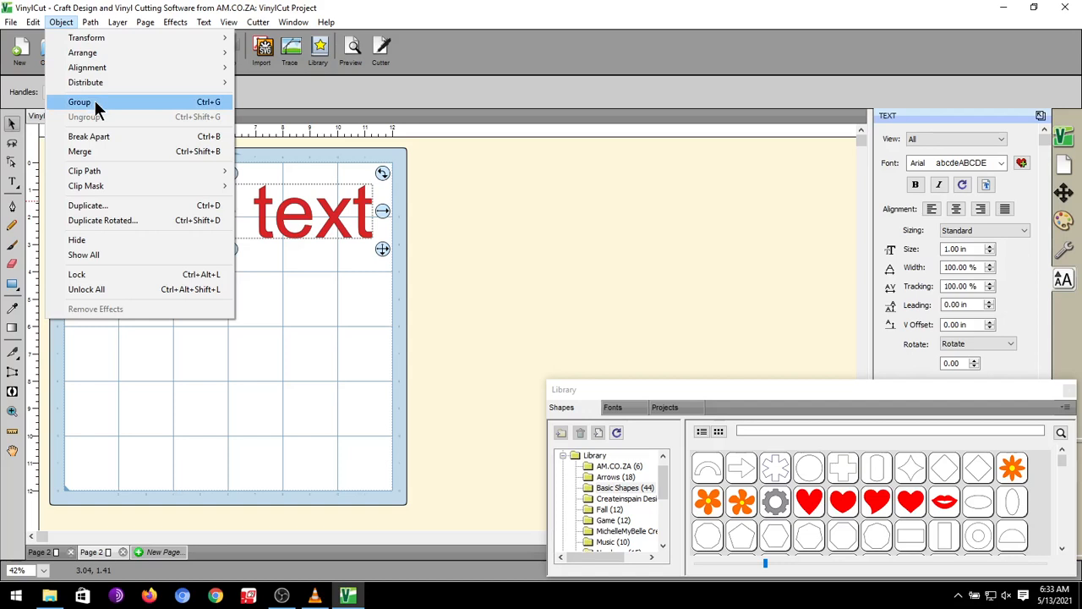
{"action": "key", "text": "super+plus"}
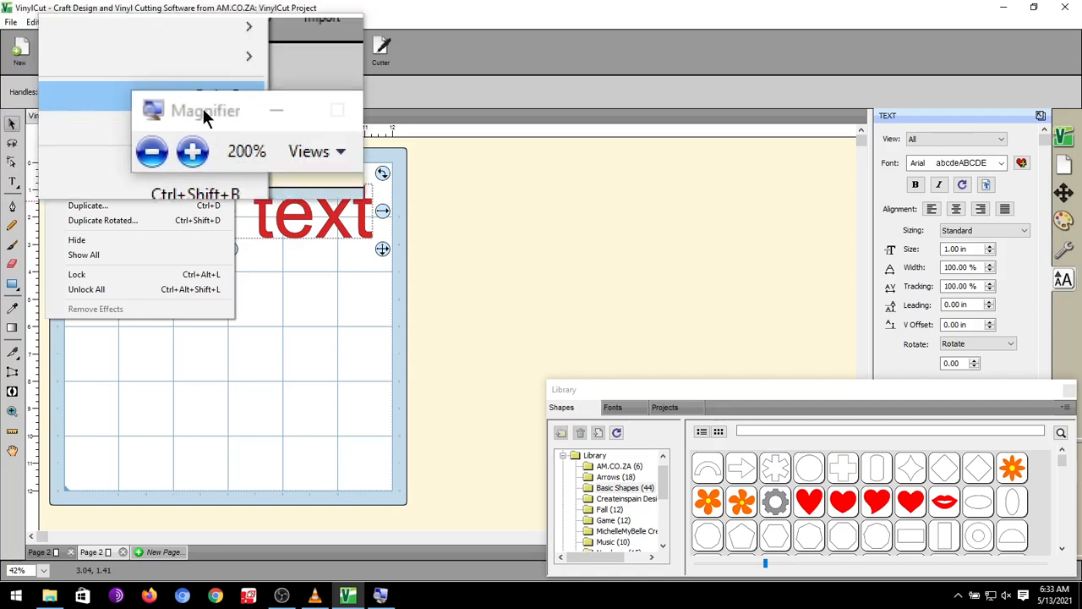
{"action": "left_click_drag", "start_coordinate": [202, 109], "coordinate": [205, 131]}
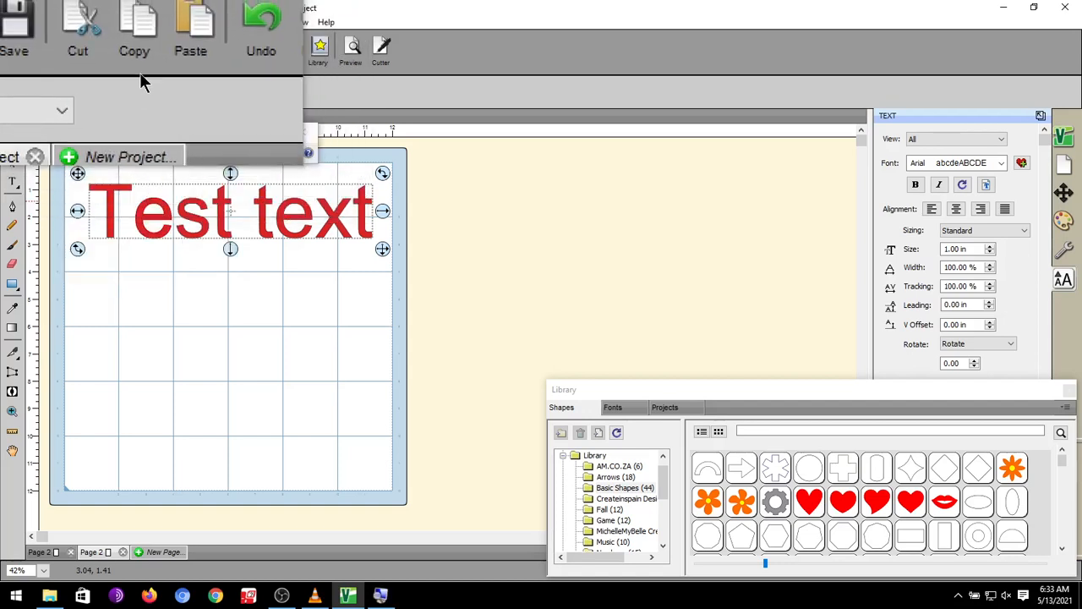
{"action": "key", "text": "super+Escape"}
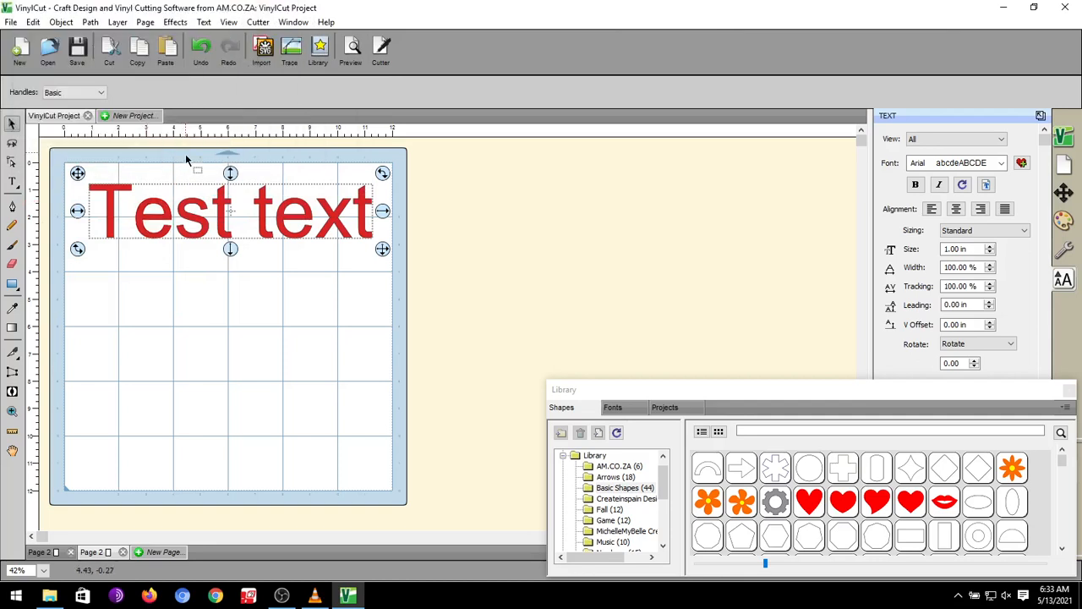
Move the grouped text slightly to the right and close the Library window
{"action": "mouse_move", "coordinate": [218, 208]}
{"action": "left_mouse_down"}
{"action": "mouse_move", "coordinate": [218, 229]}
{"action": "mouse_move", "coordinate": [226, 209]}
{"action": "left_mouse_up"}
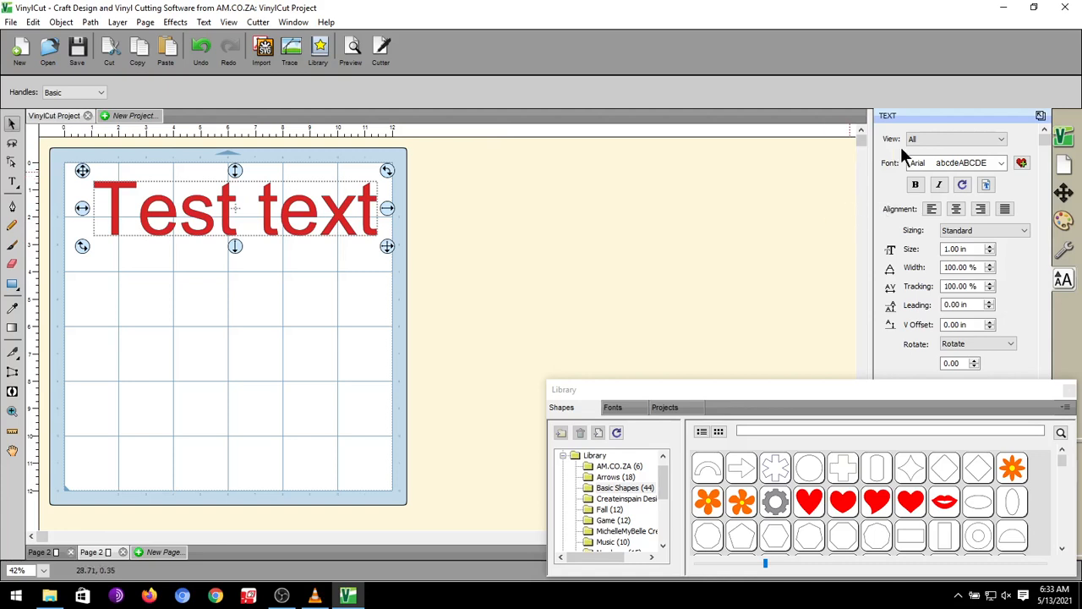
{"action": "left_click", "coordinate": [1069, 391]}
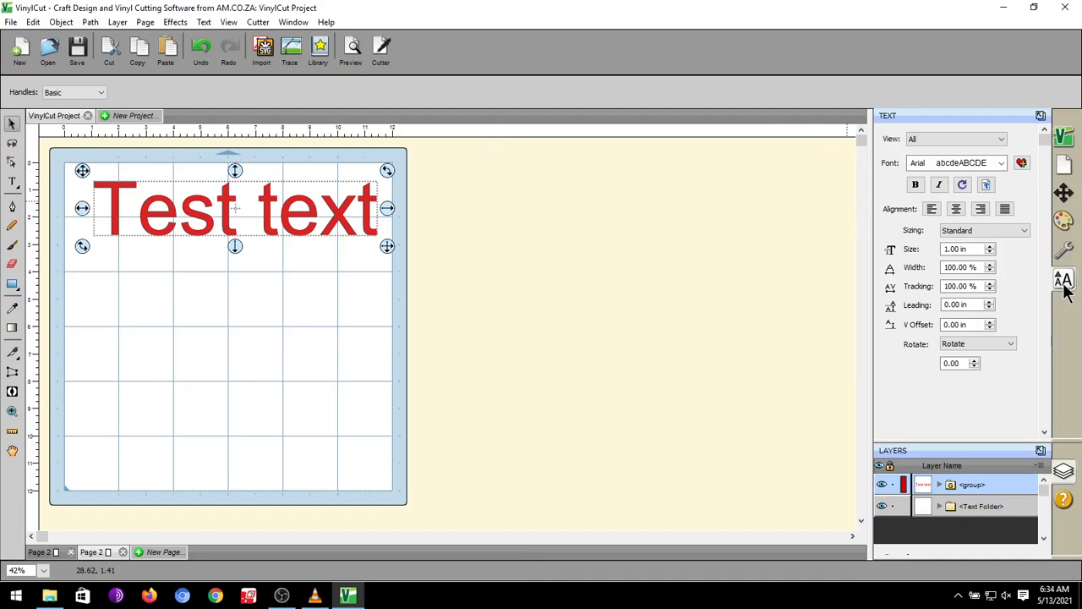
Magnify the text settings for the grouped text, look over the list of available fonts, and close it without choosing one
{"action": "key", "text": "super+plus"}
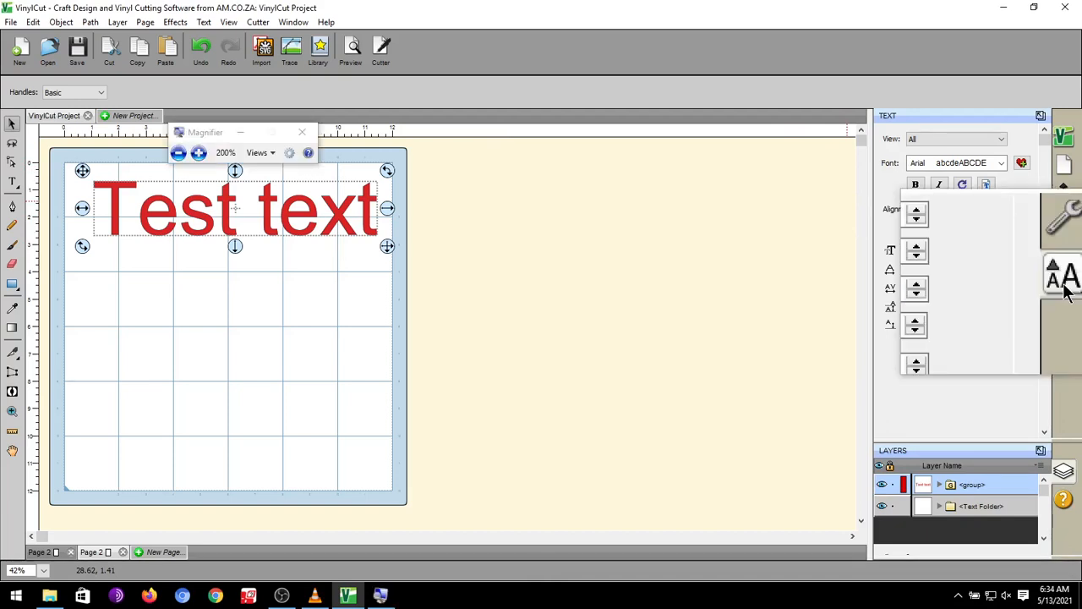
{"action": "key", "text": "super+Escape"}
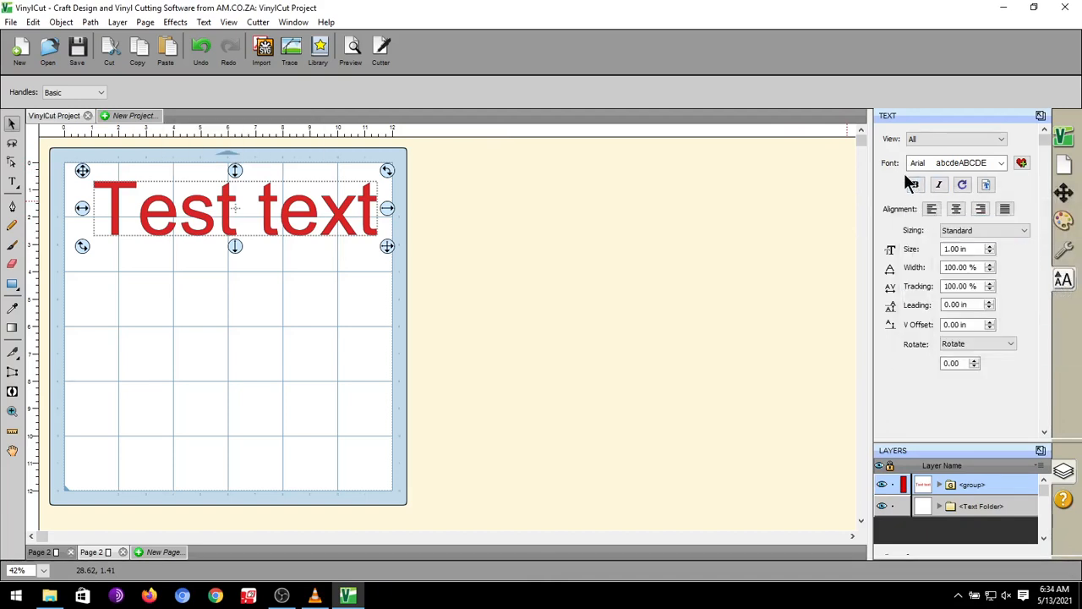
{"action": "key", "text": "super+plus"}
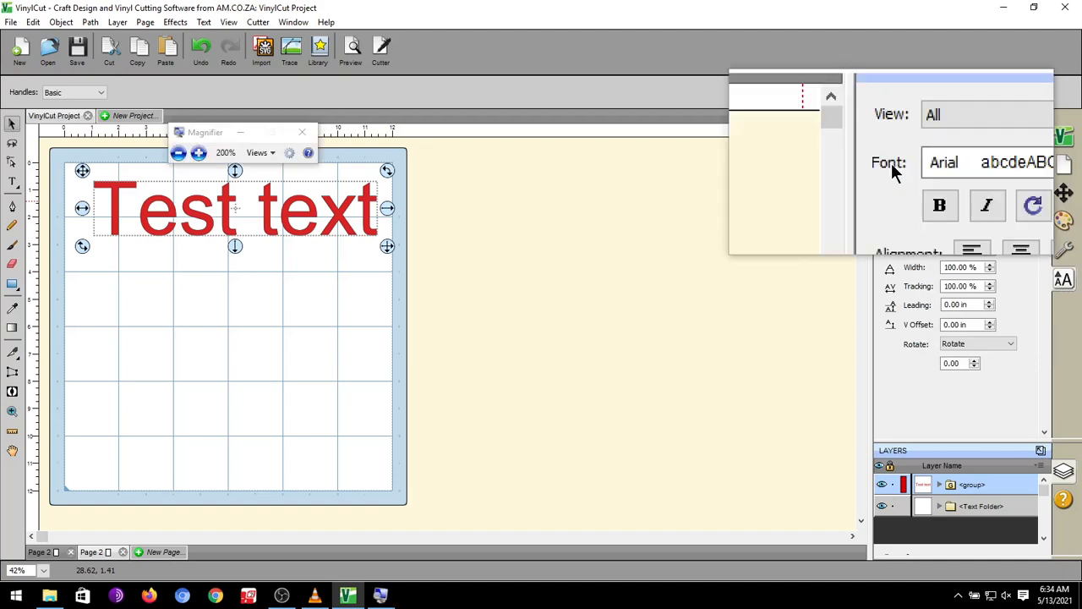
{"action": "left_click", "coordinate": [1003, 164]}
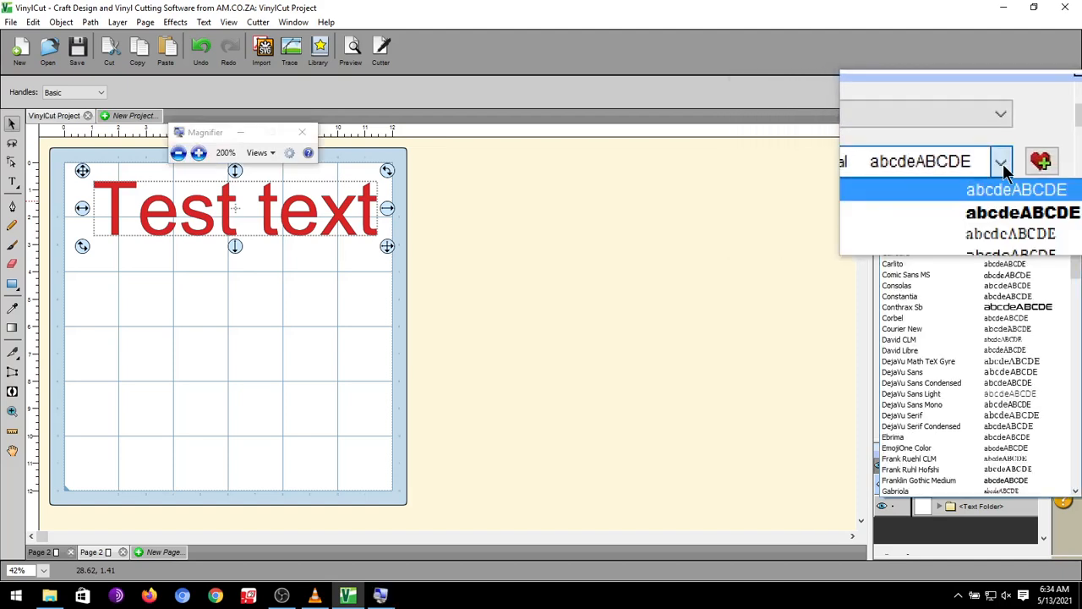
{"action": "key", "text": "super+Escape"}
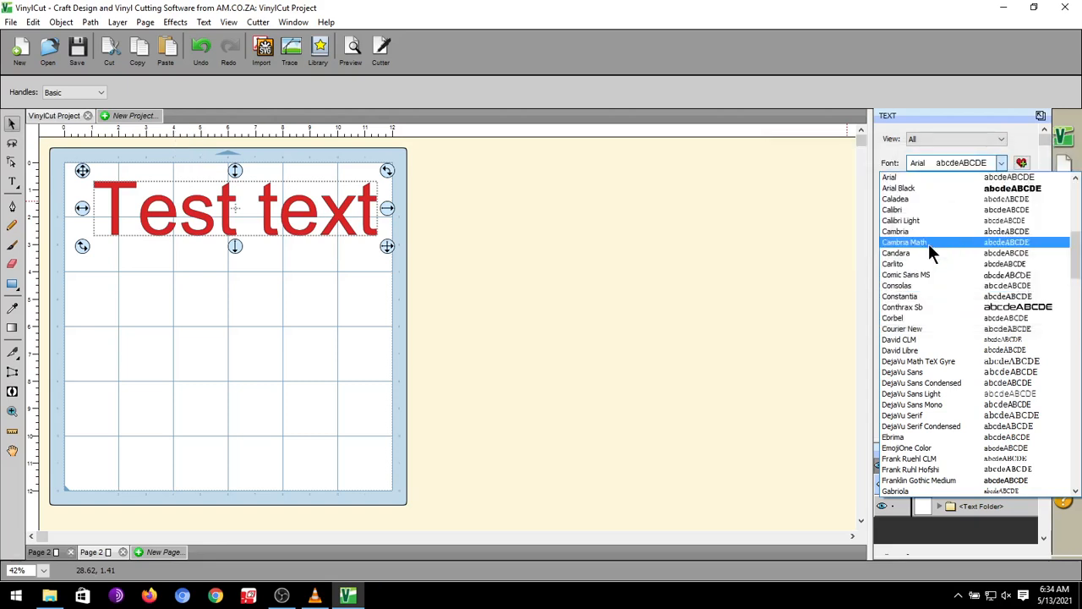
{"action": "left_click", "coordinate": [829, 94]}
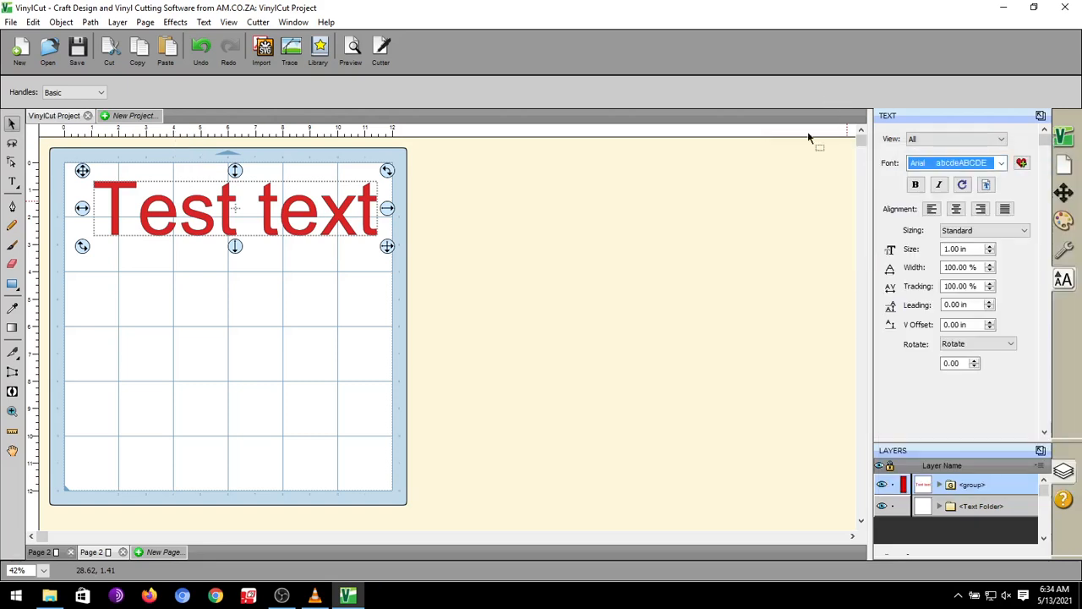
Deselect the grouped "Test text" and move it slightly up and to the left on the mat
{"action": "left_click", "coordinate": [464, 292]}
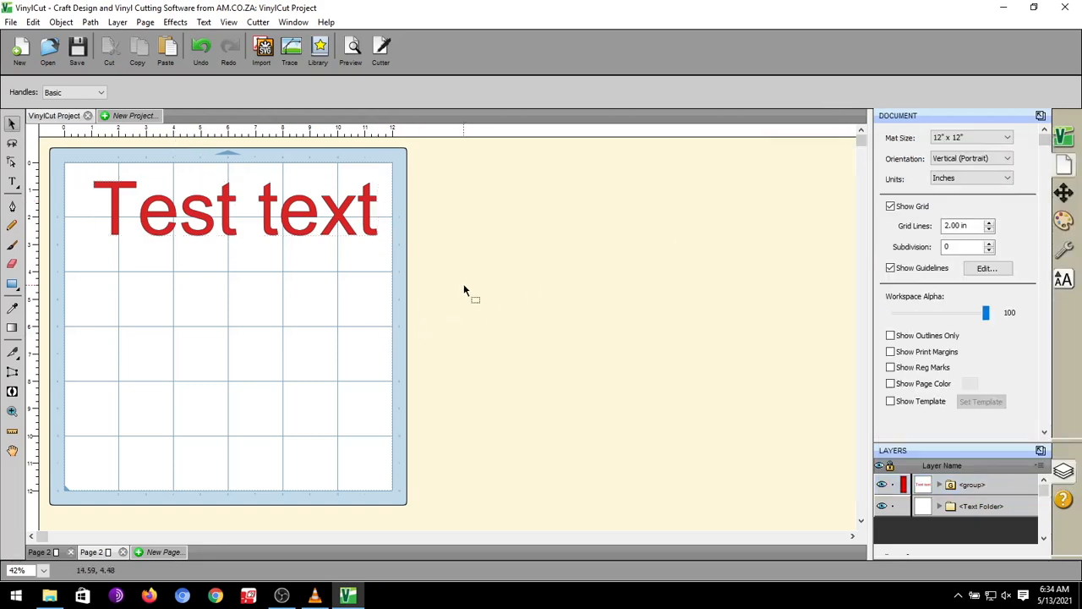
{"action": "left_click_drag", "start_coordinate": [271, 212], "coordinate": [258, 201]}
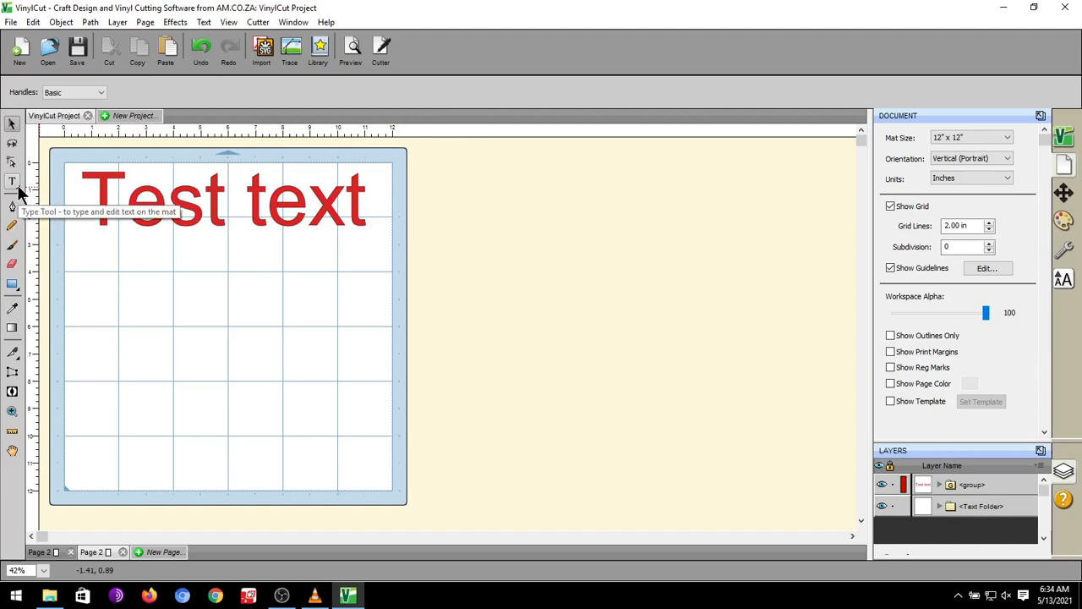
Add the word "Vertical" with the Vertical Type Tool and move it up so it sits just beneath the capital T
{"action": "key", "text": "super+plus"}
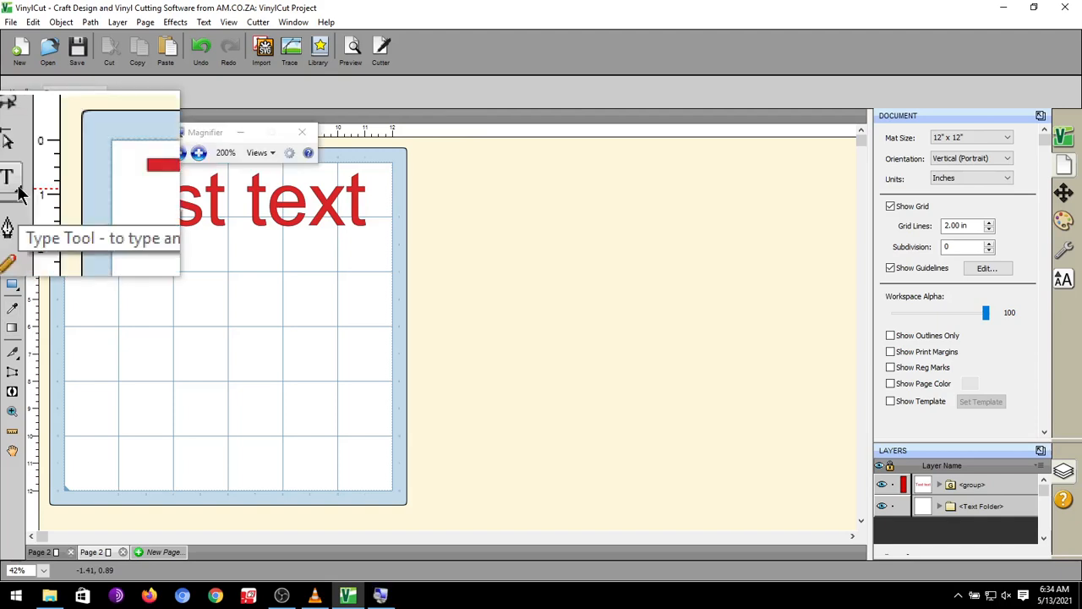
{"action": "left_click", "coordinate": [12, 185]}
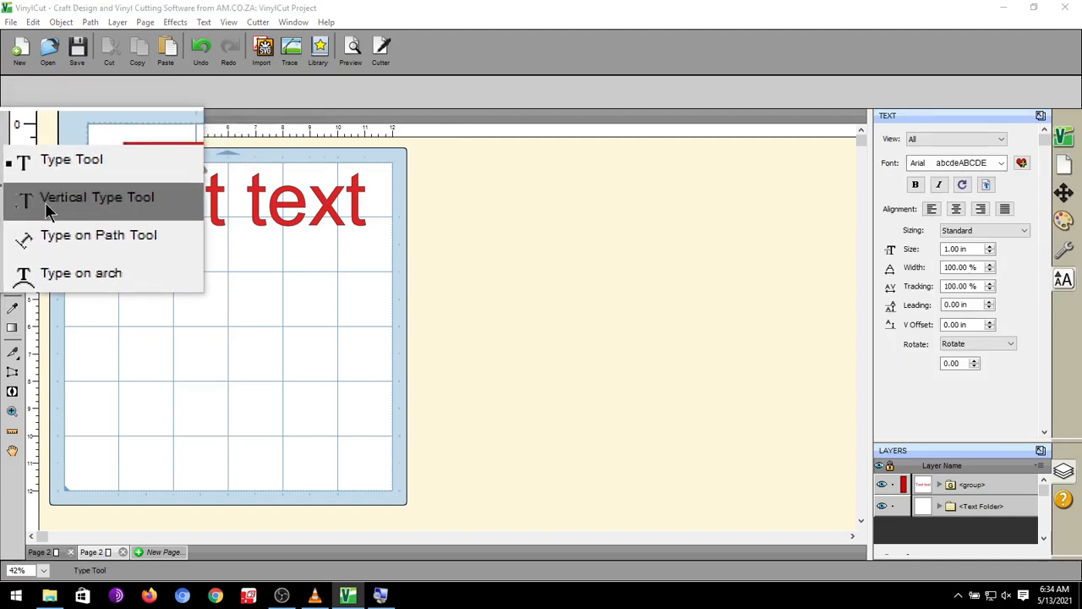
{"action": "left_click", "coordinate": [60, 202]}
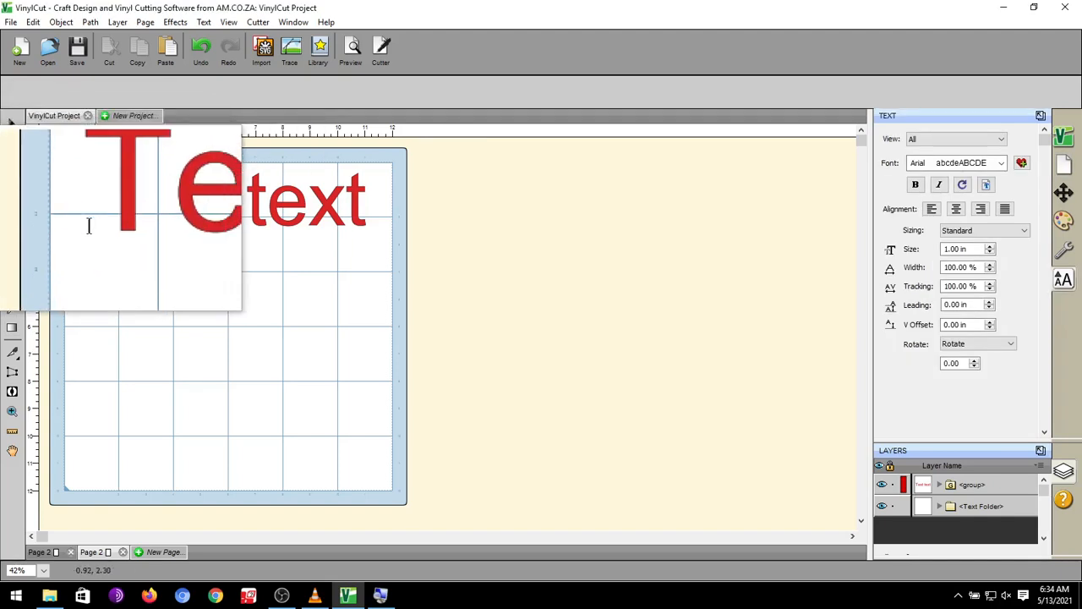
{"action": "key", "text": "super+Escape"}
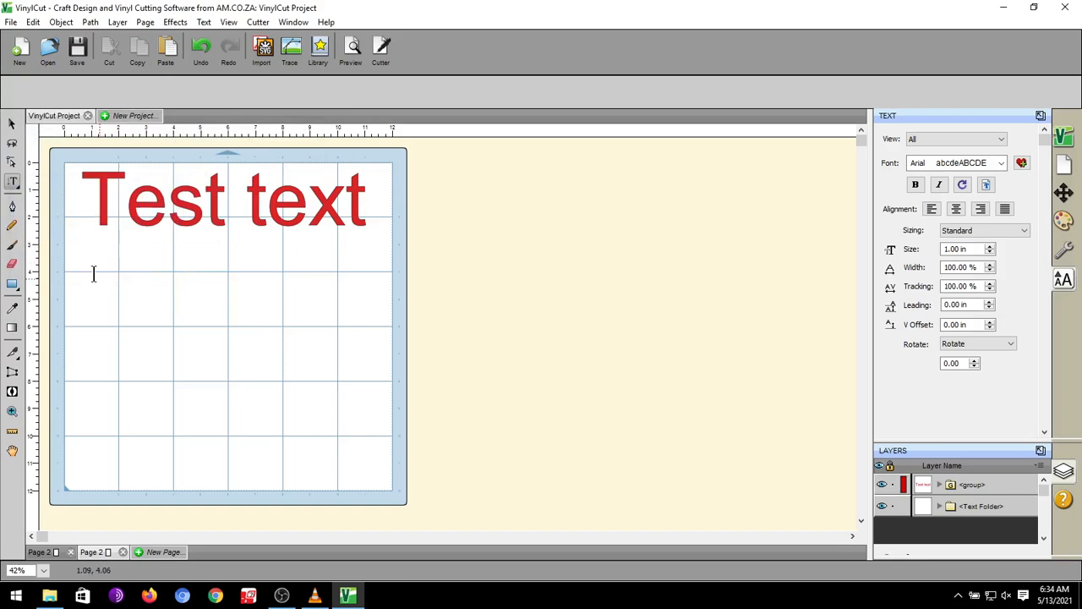
{"action": "left_click", "coordinate": [98, 271]}
{"action": "type", "text": "Vert"}
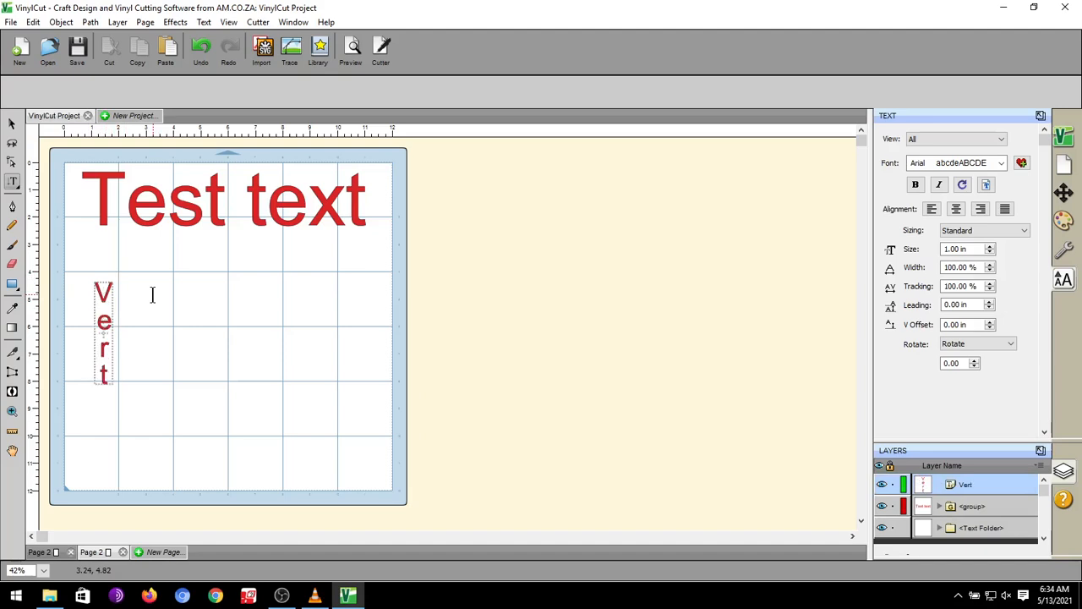
{"action": "type", "text": "ical"}
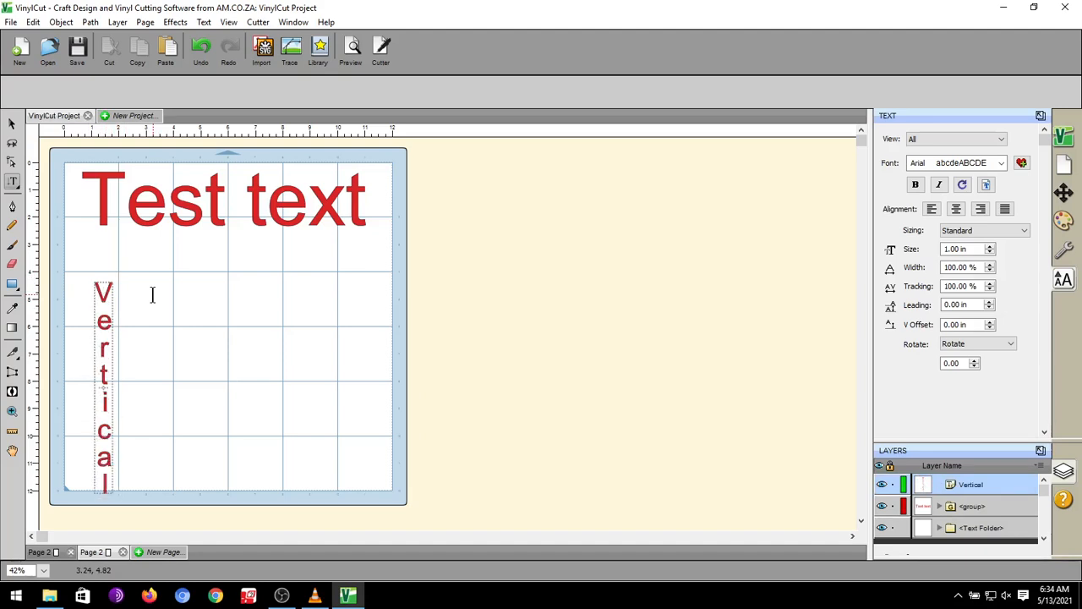
{"action": "left_click", "coordinate": [12, 124]}
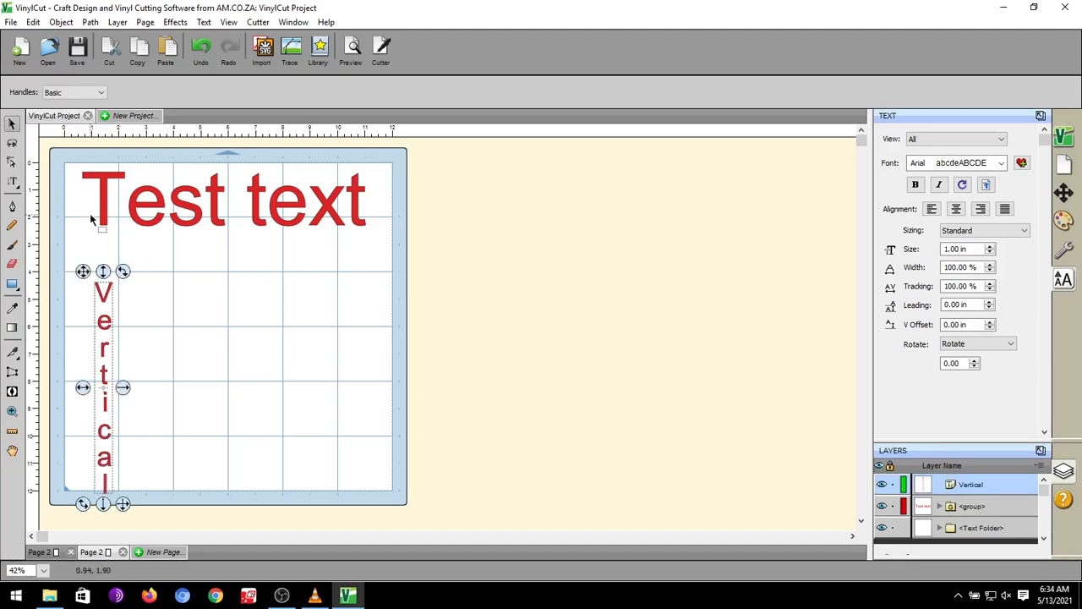
{"action": "left_click_drag", "start_coordinate": [100, 287], "coordinate": [97, 258]}
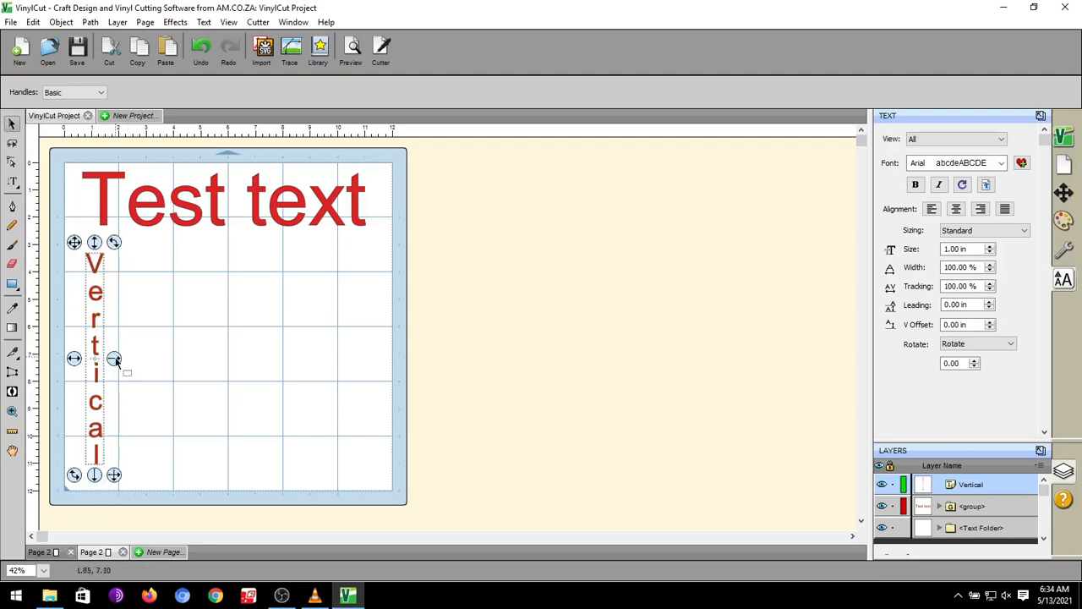
Try inserting an underscore after the "i" in the vertical text, remove it again, and deselect the text
{"action": "key", "text": "t"}
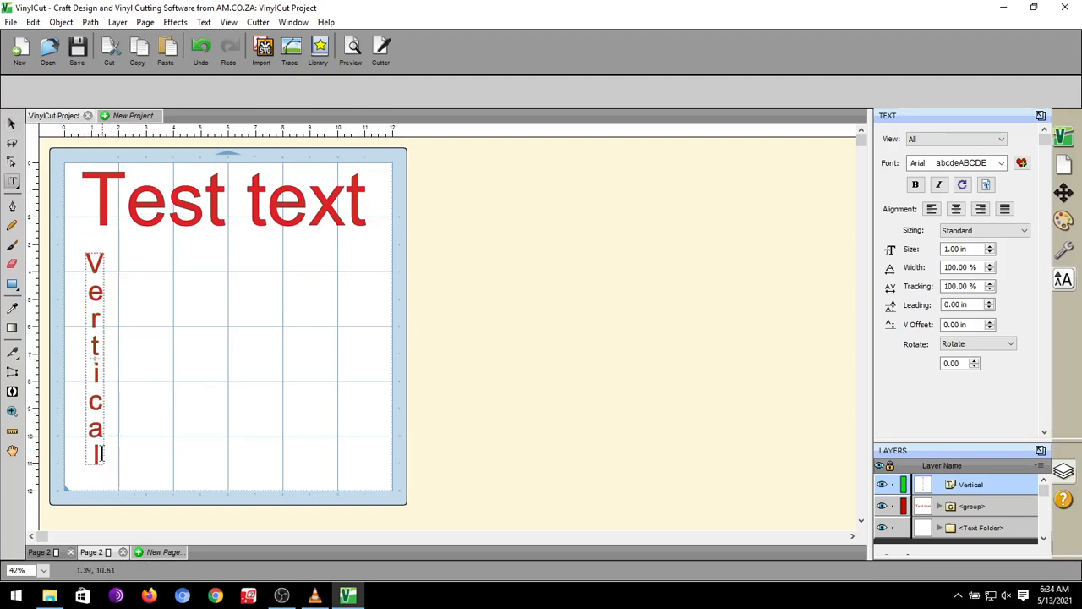
{"action": "left_click", "coordinate": [94, 400]}
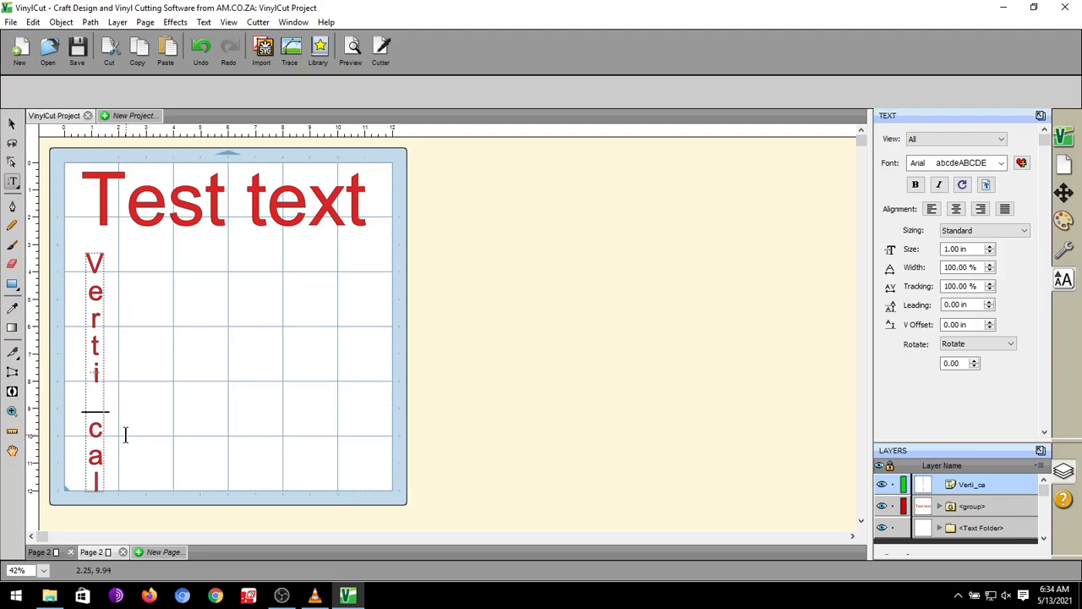
{"action": "key", "text": "BackSpace"}
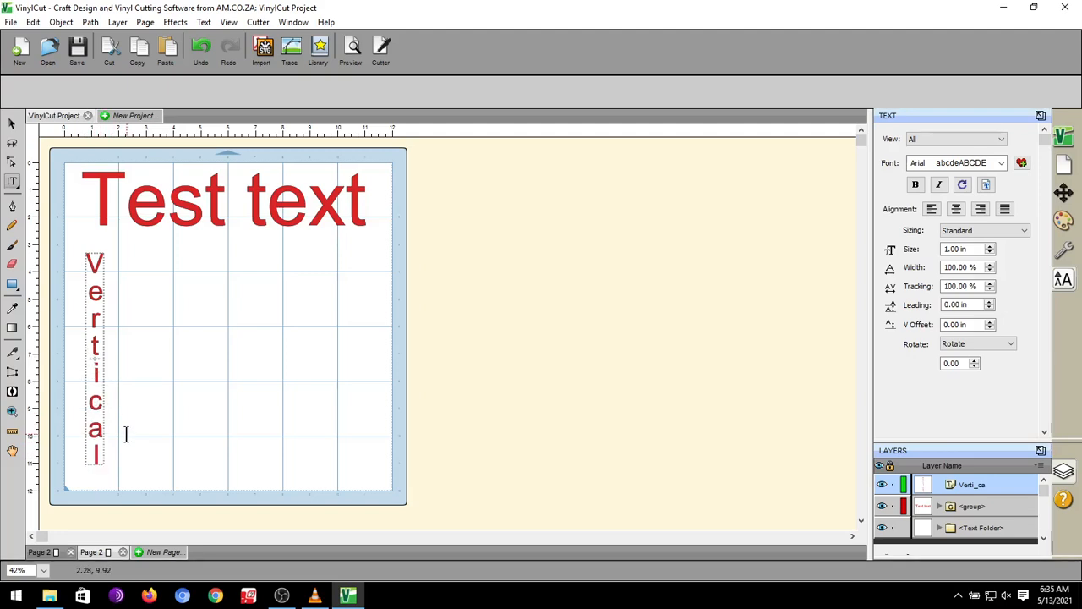
{"action": "key", "text": "BackSpace"}
{"action": "left_click", "coordinate": [11, 126]}
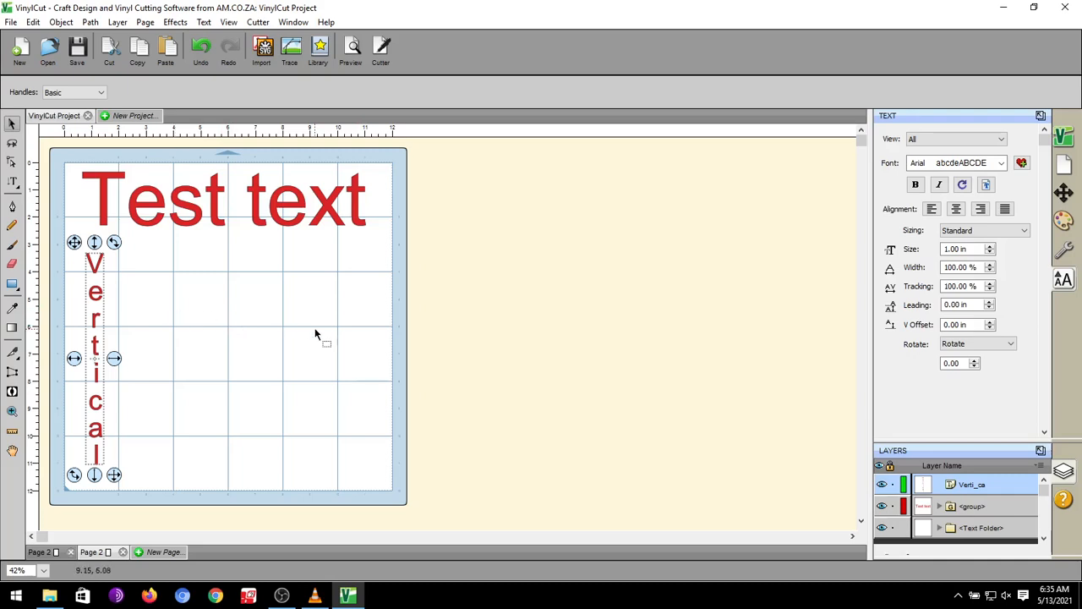
{"action": "left_click", "coordinate": [260, 333]}
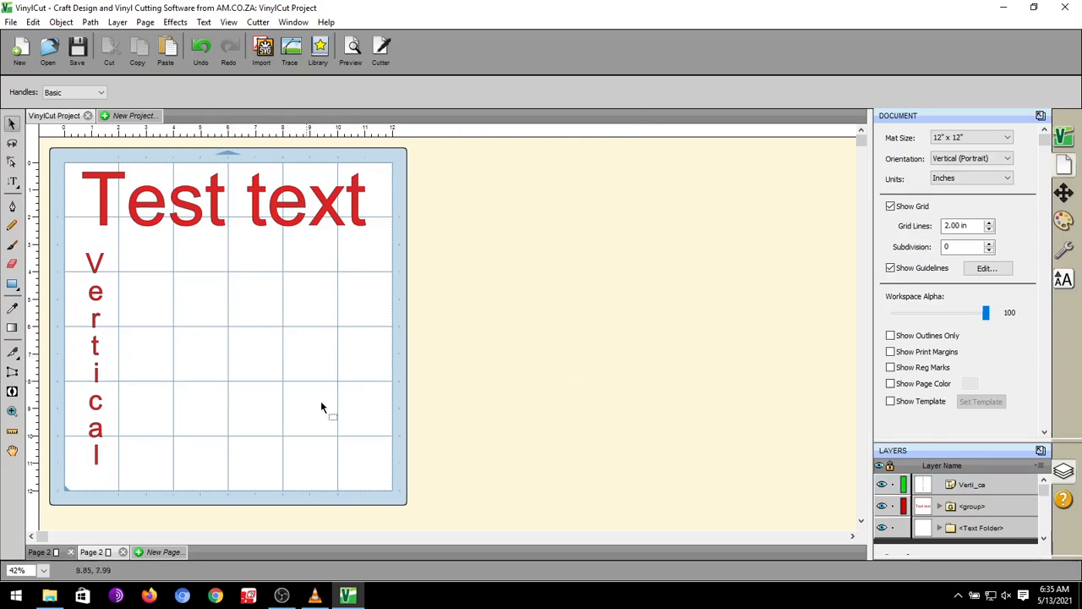
Switch to the Chrome window showing softwaretraining.co.za, maximize it, and magnify the site address
{"action": "left_click", "coordinate": [217, 597]}
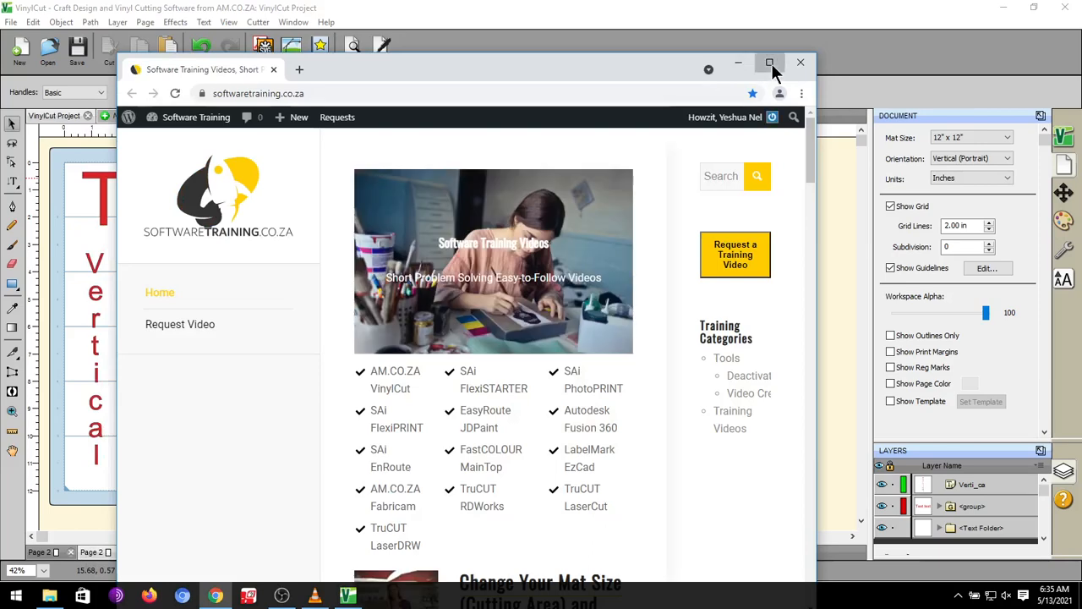
{"action": "left_click", "coordinate": [770, 65]}
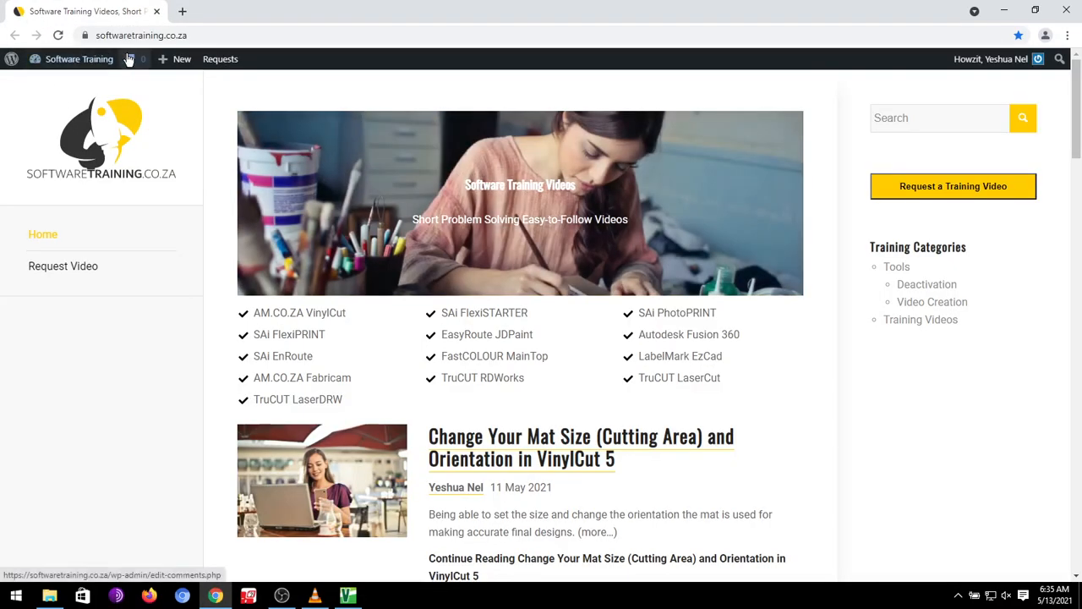
{"action": "key", "text": "super+plus"}
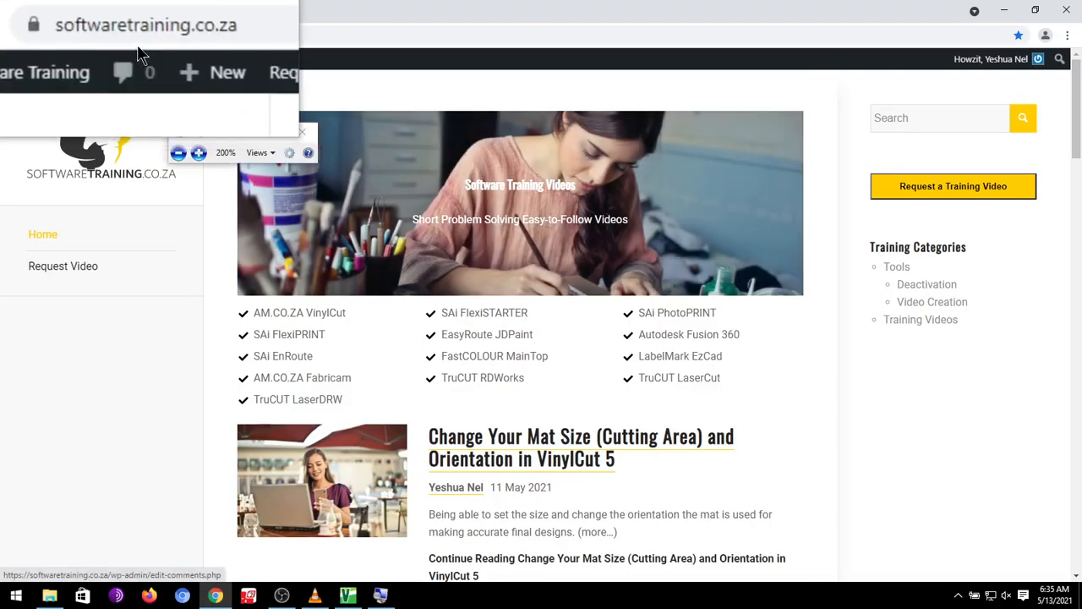
{"action": "key", "text": "super+Escape"}
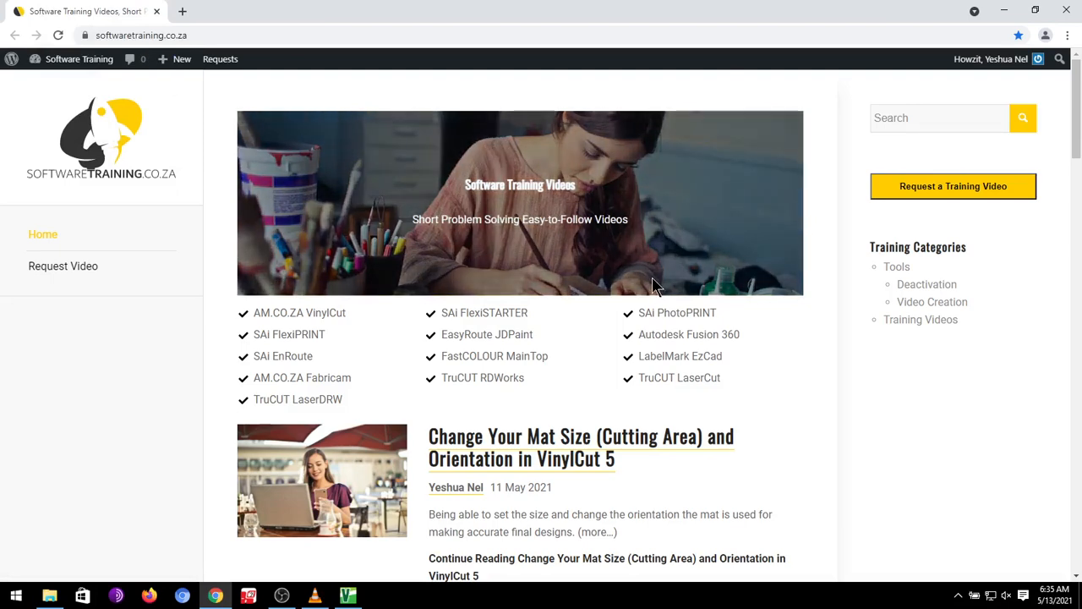